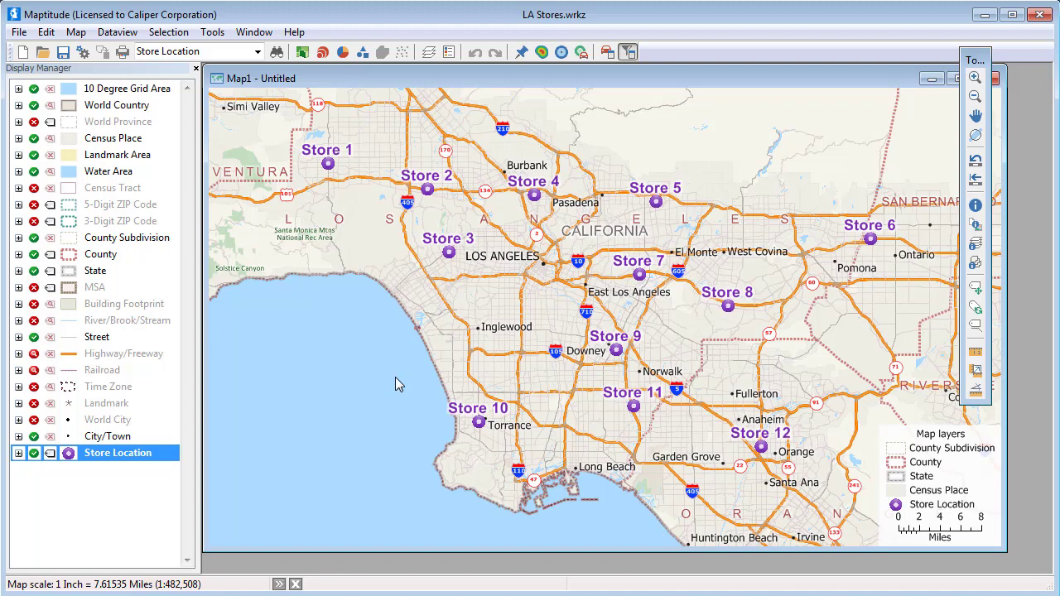
Draw a circle with a 5-mile radius centred near Norwalk using the Drawing toolbox circle tool
click(50, 35)
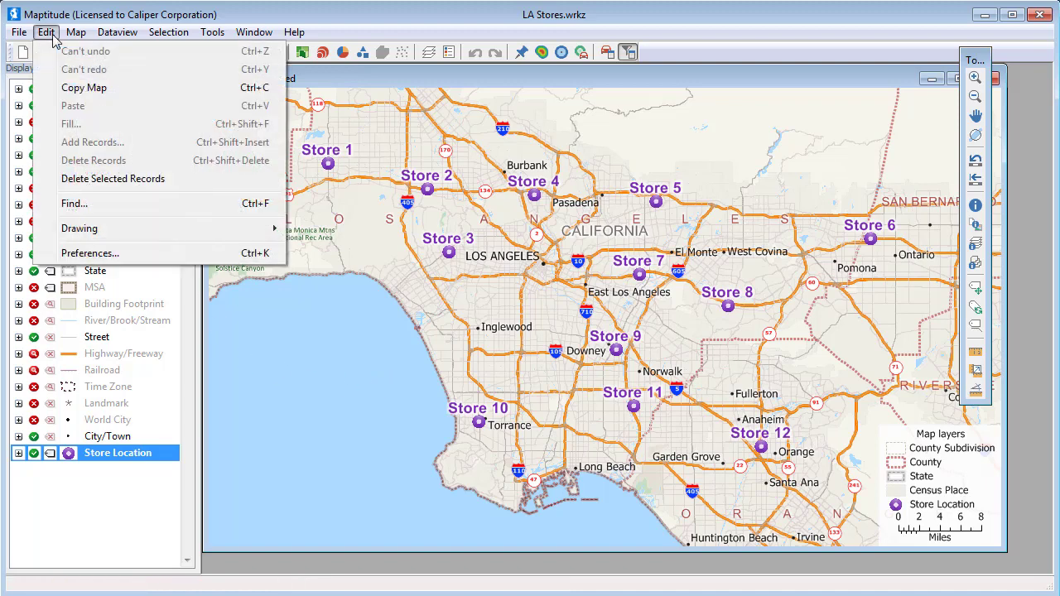
mouse_move(107, 231)
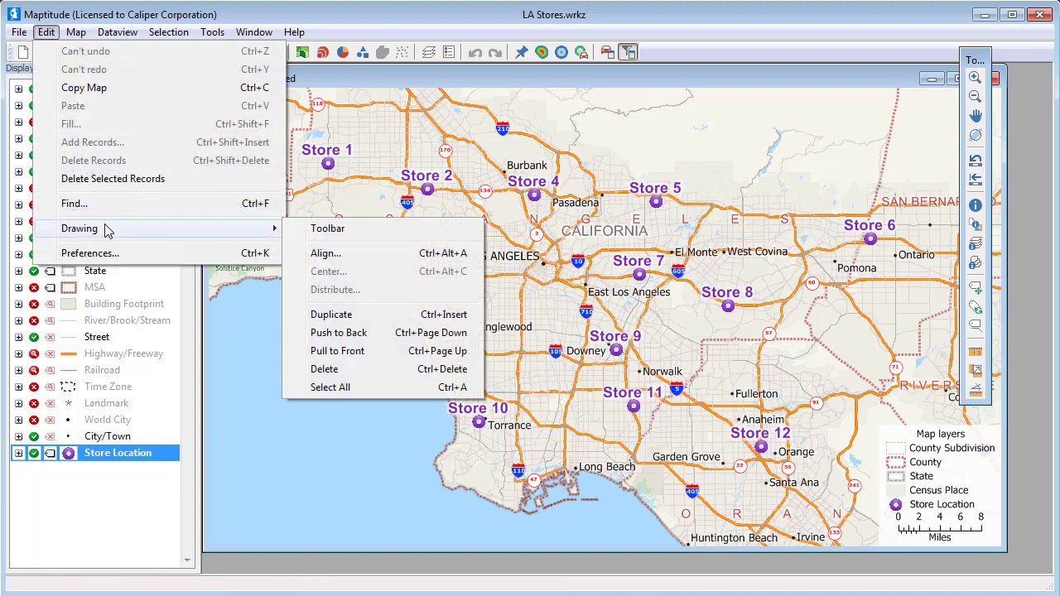
click(334, 239)
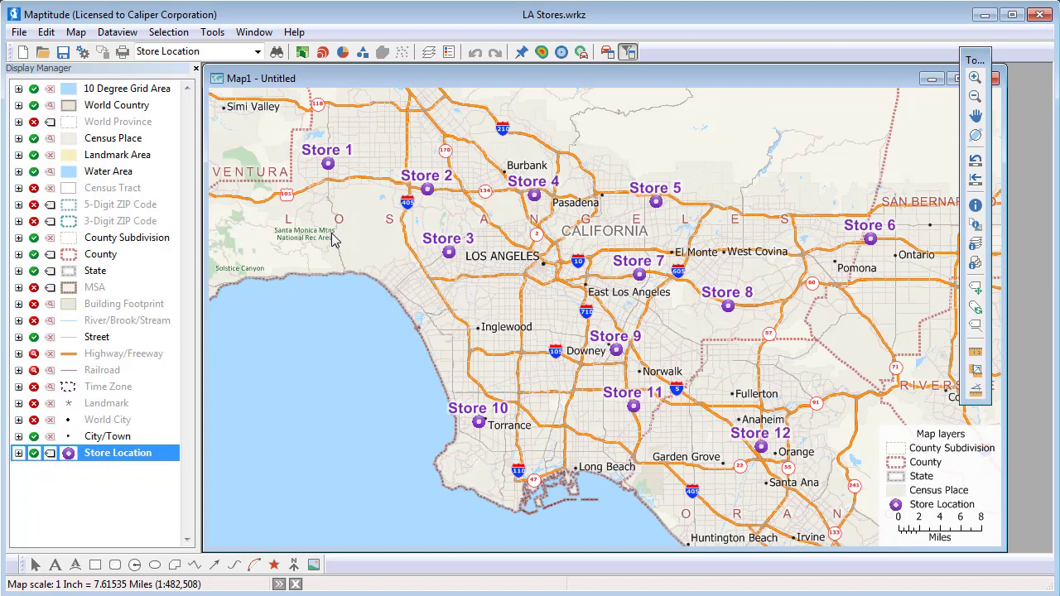
click(136, 565)
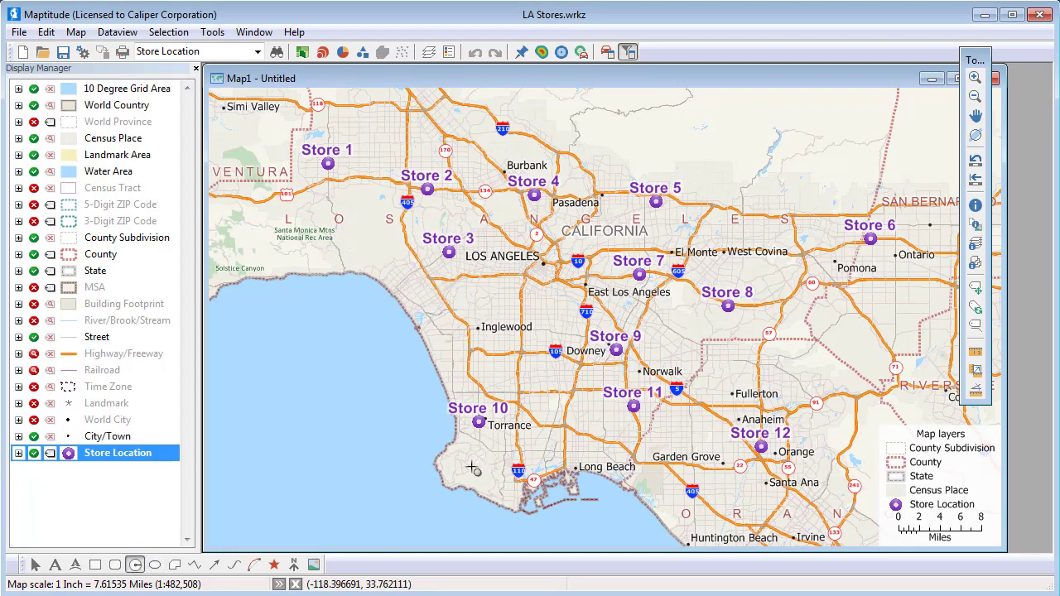
click(621, 372)
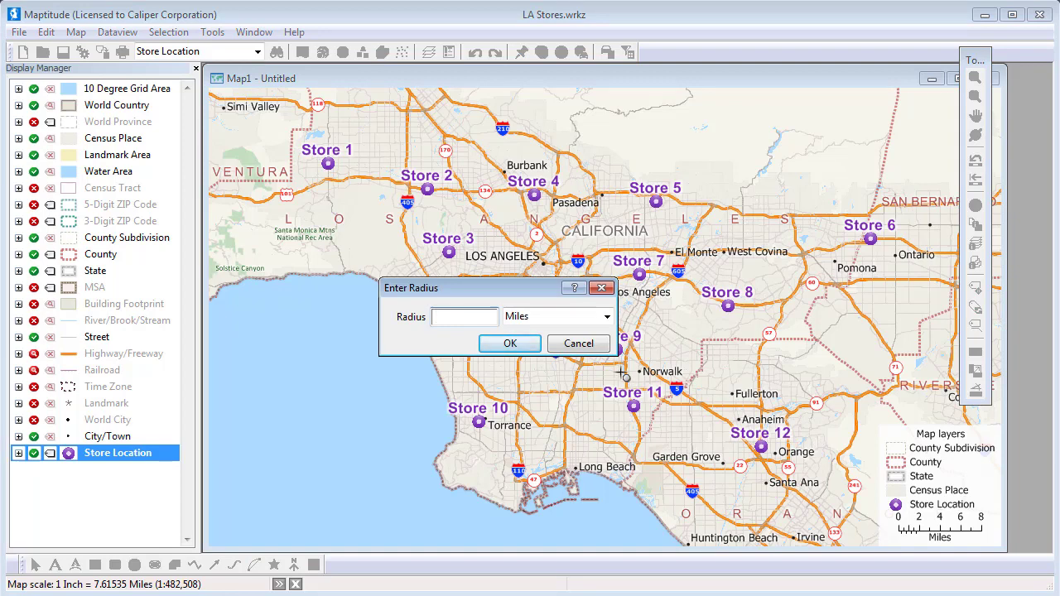
text(5)
click(510, 344)
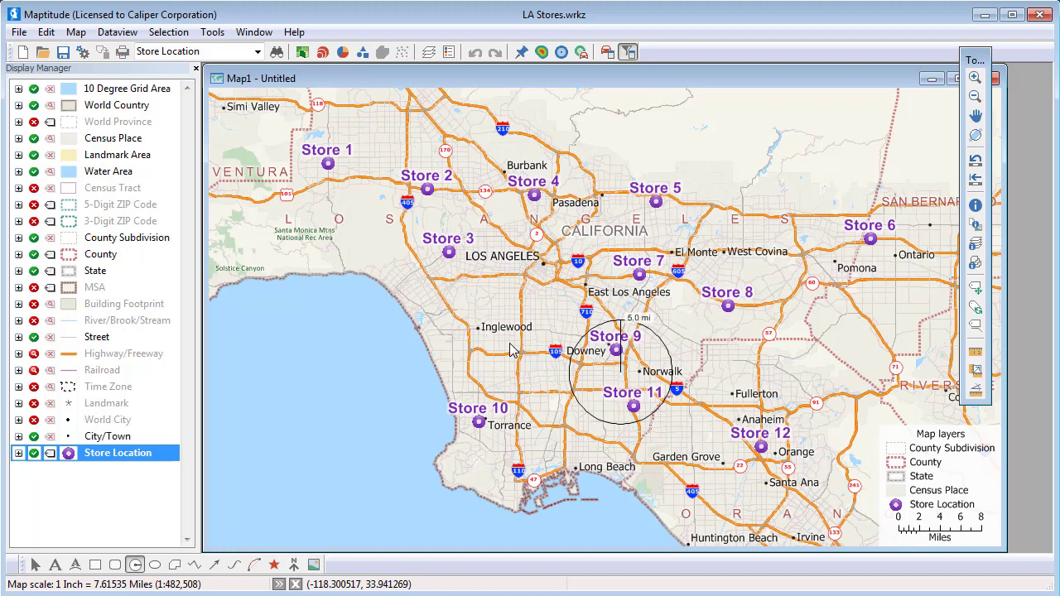
Export the selected circle's contents to Excel as Radius Report.xlsx
click(607, 371)
right_click(608, 371)
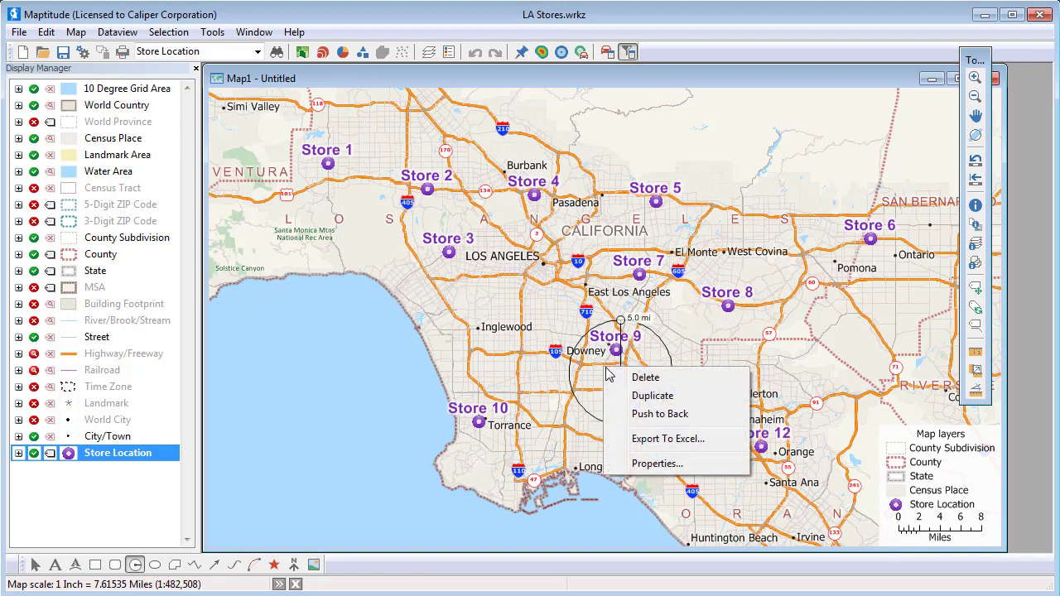
click(659, 441)
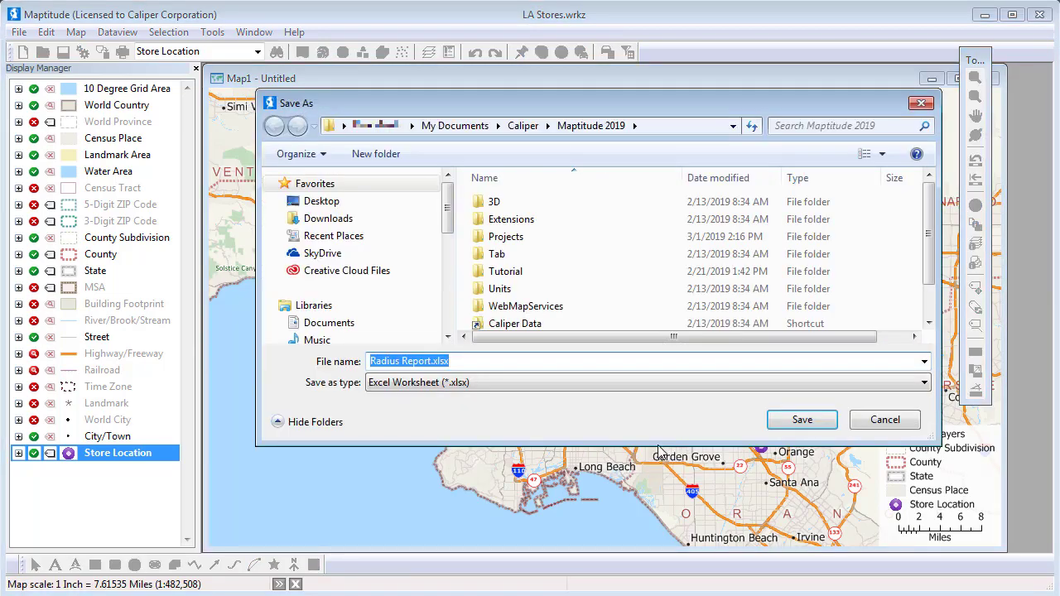
click(797, 424)
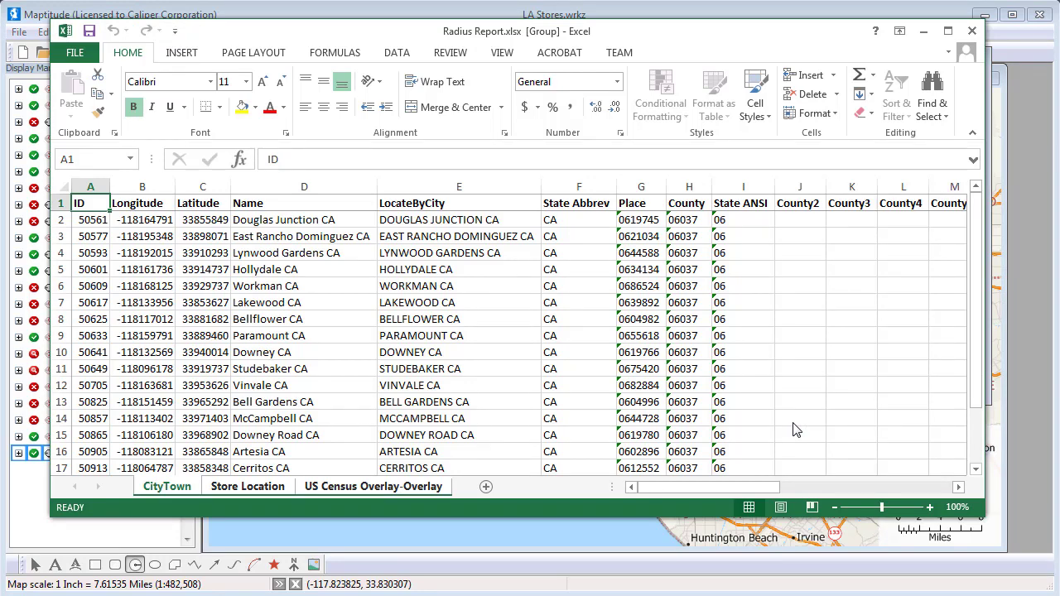
Check the Store Location and US Census Overlay-Overlay sheets, scrolling right to the 698,055 Population total
click(278, 492)
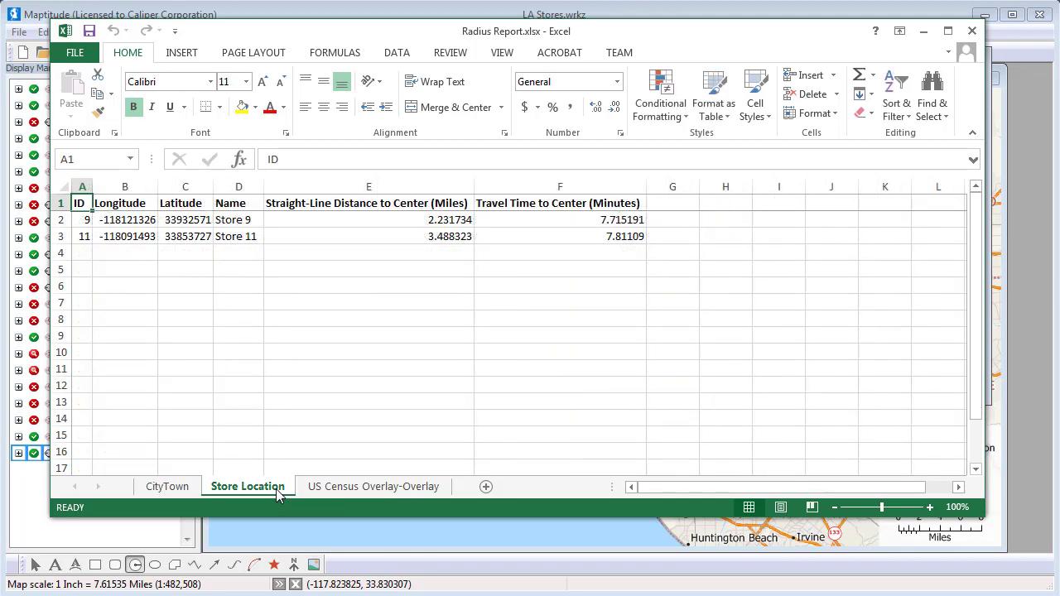
click(329, 488)
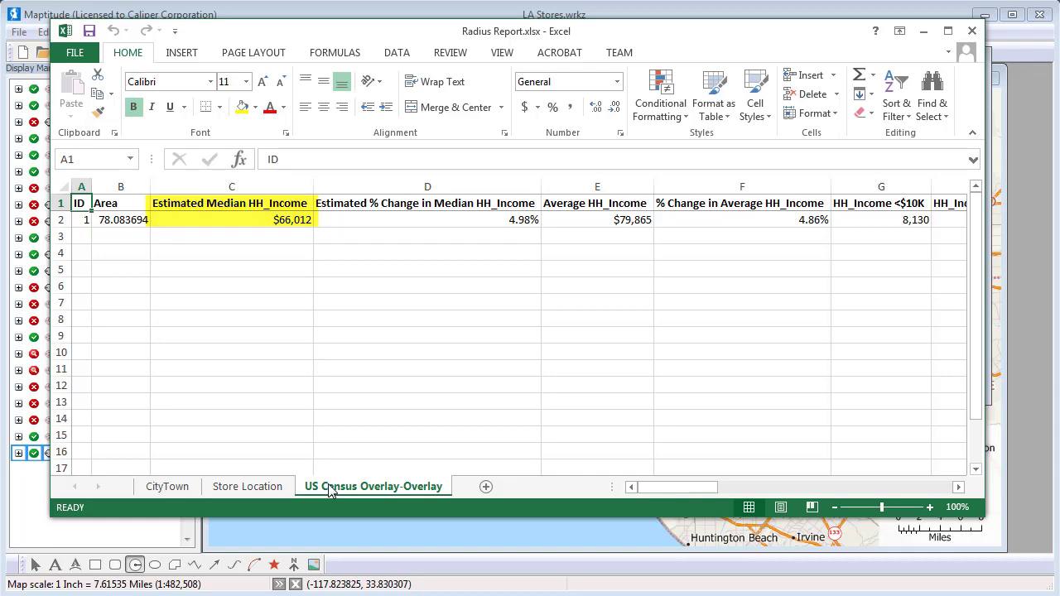
click(844, 488)
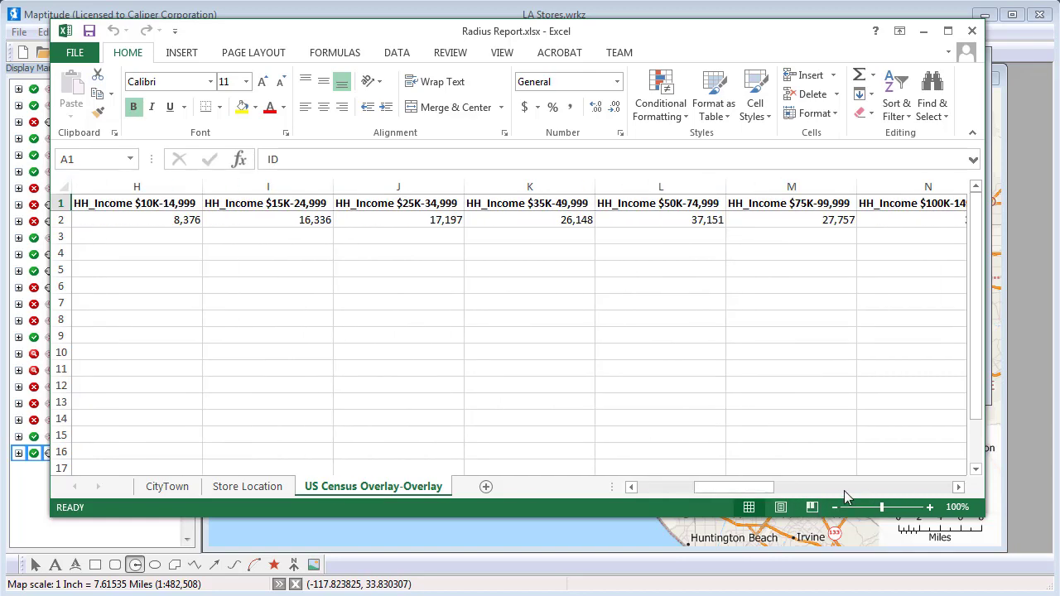
click(844, 487)
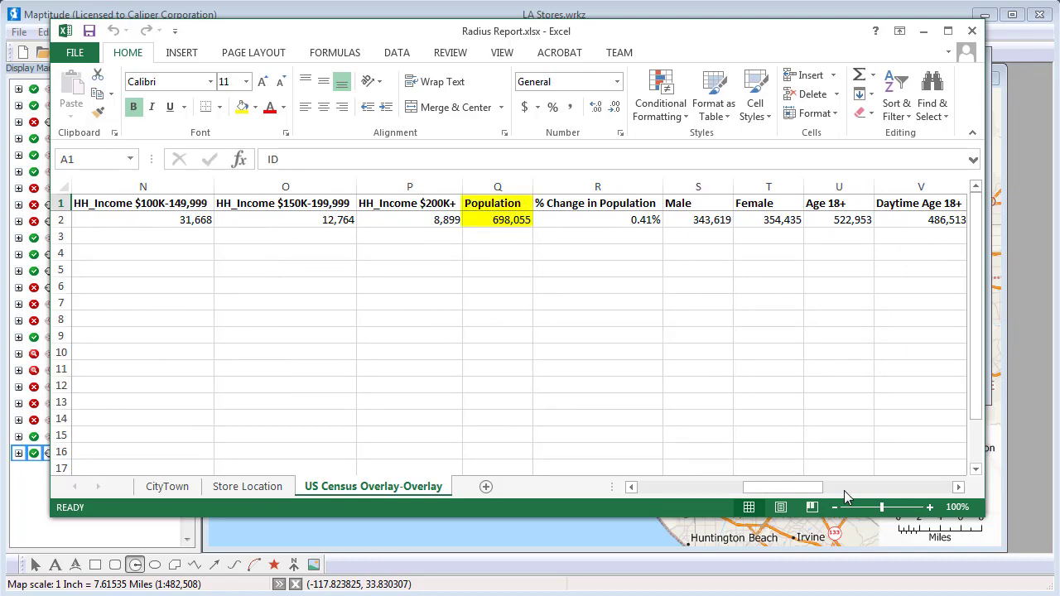
Close Excel and delete the 5-mile circle near Norwalk from the LA Stores map
click(974, 31)
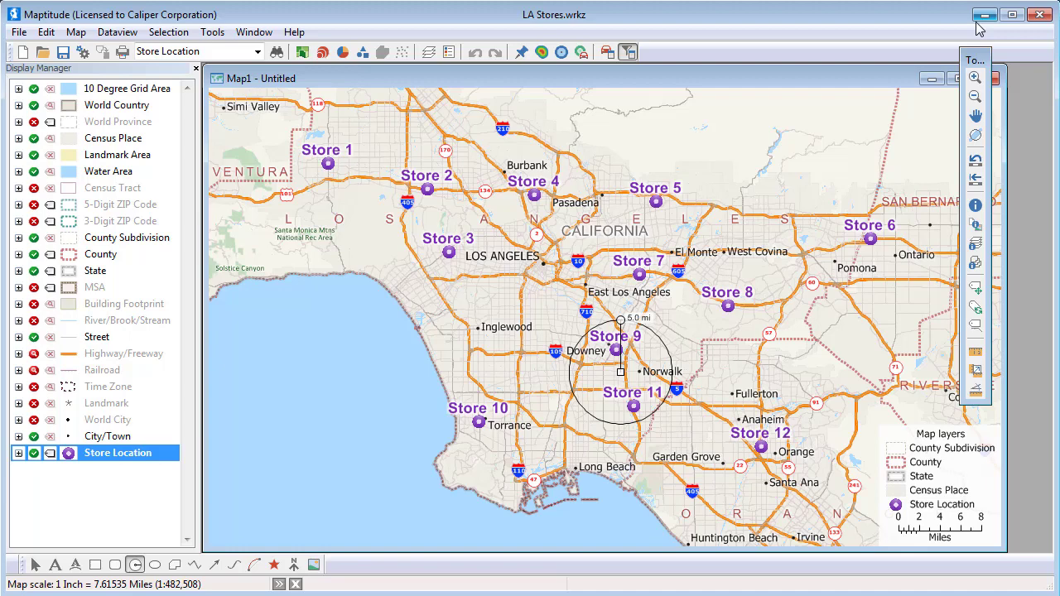
right_click(627, 357)
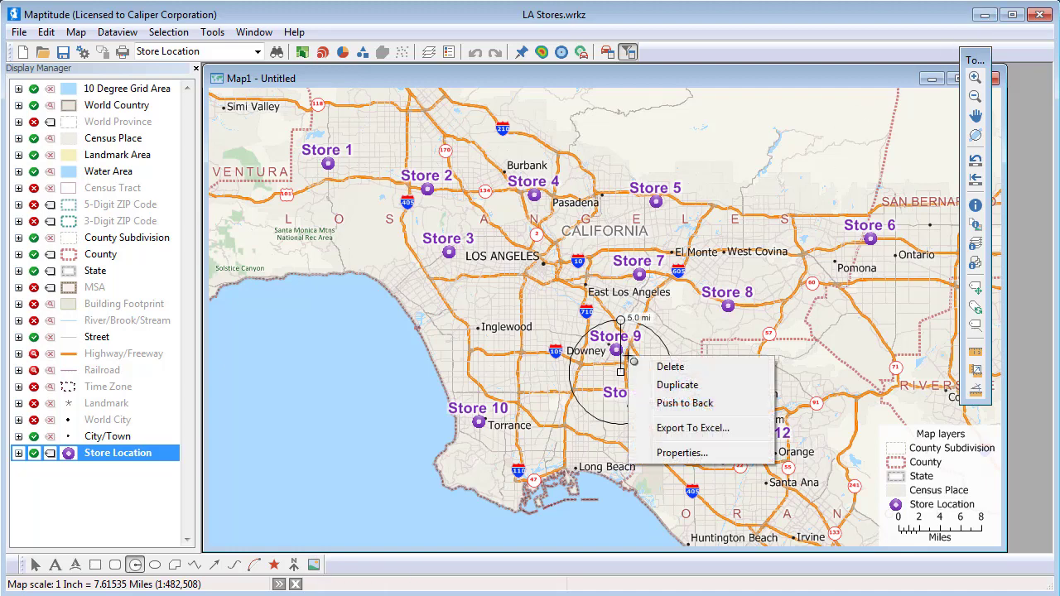
click(670, 367)
click(582, 350)
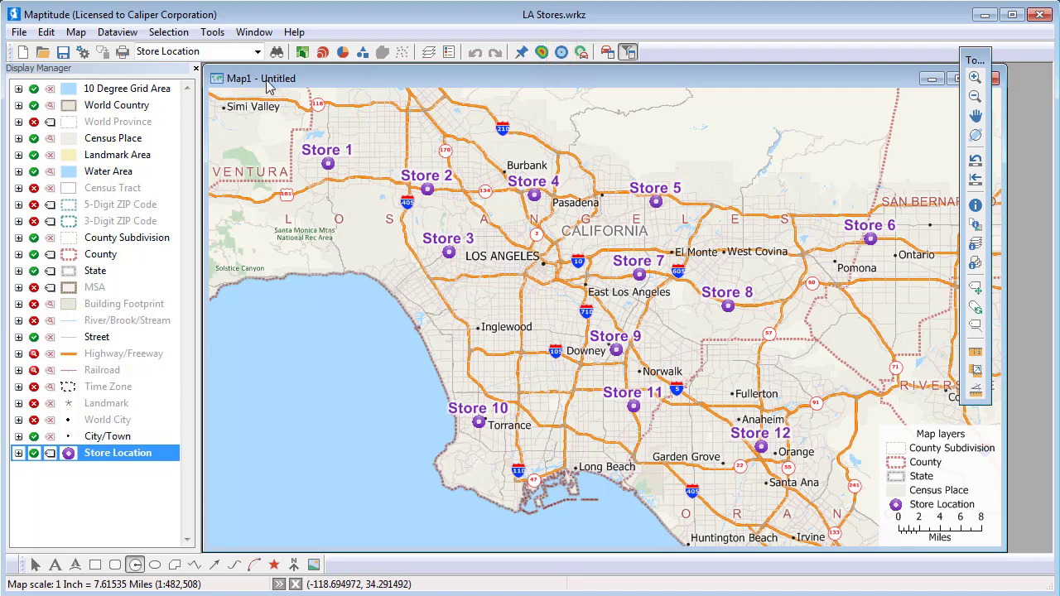
Set up buffers for the 12 stores with sizes 1,2,5 miles and Calculate Demographics on
click(219, 35)
mouse_move(239, 50)
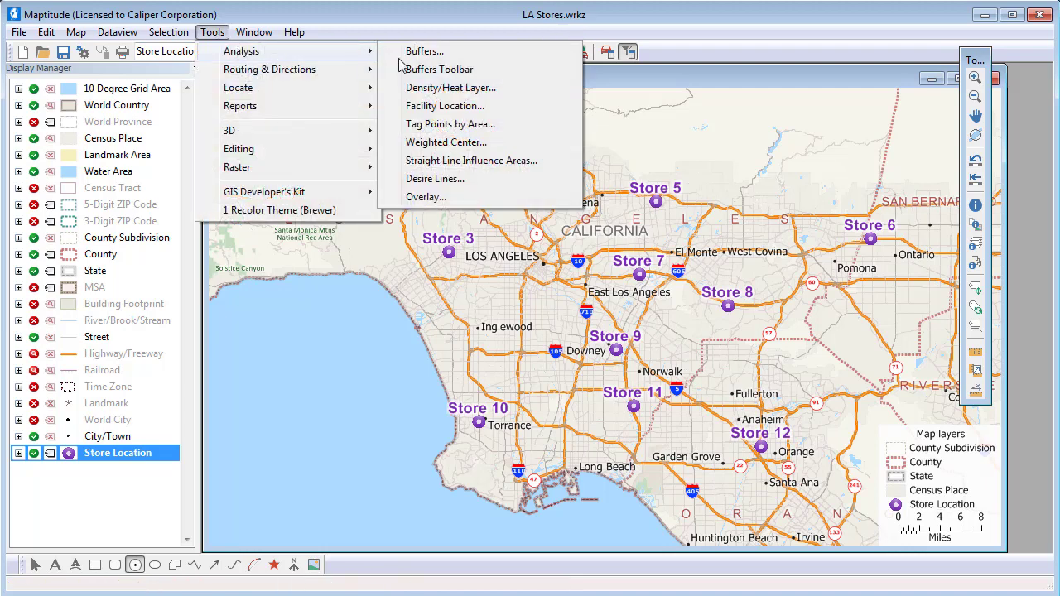
click(431, 50)
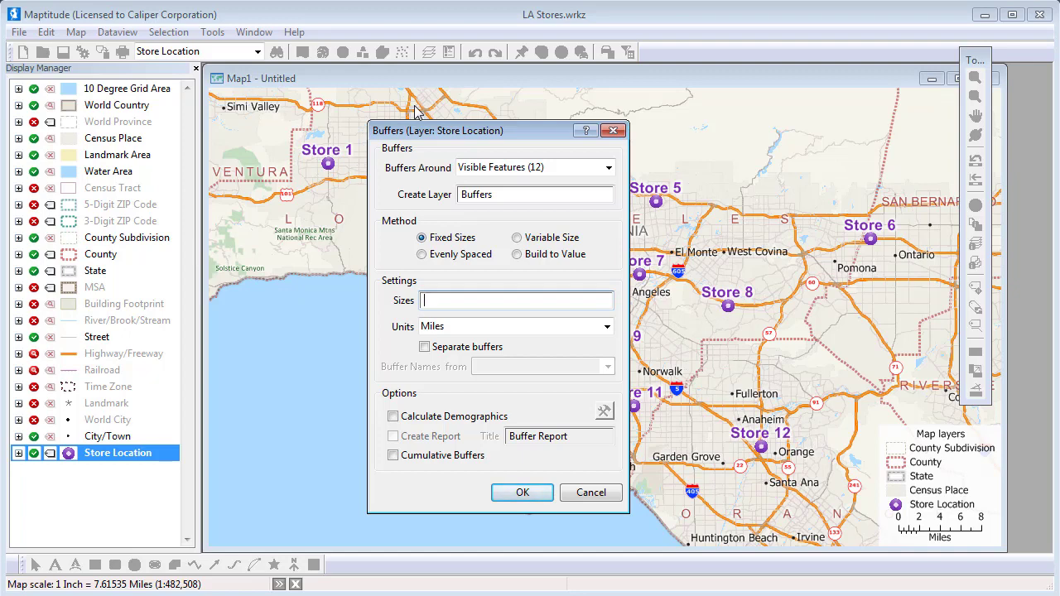
text(1,2,5)
click(393, 417)
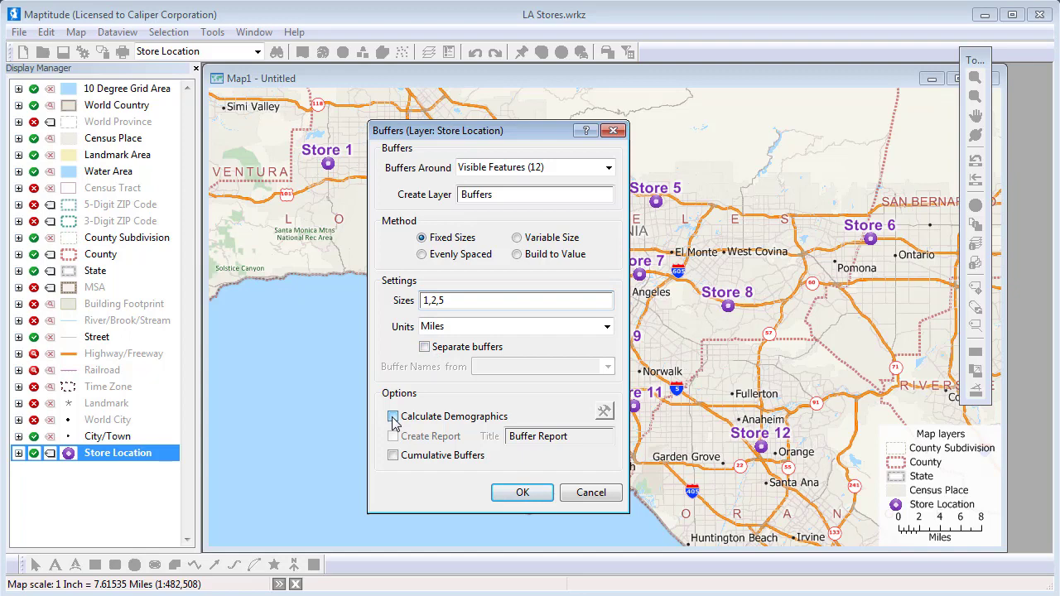
Create the 1, 2 and 5 mile buffers and freeze the Width column in the dataview
click(523, 492)
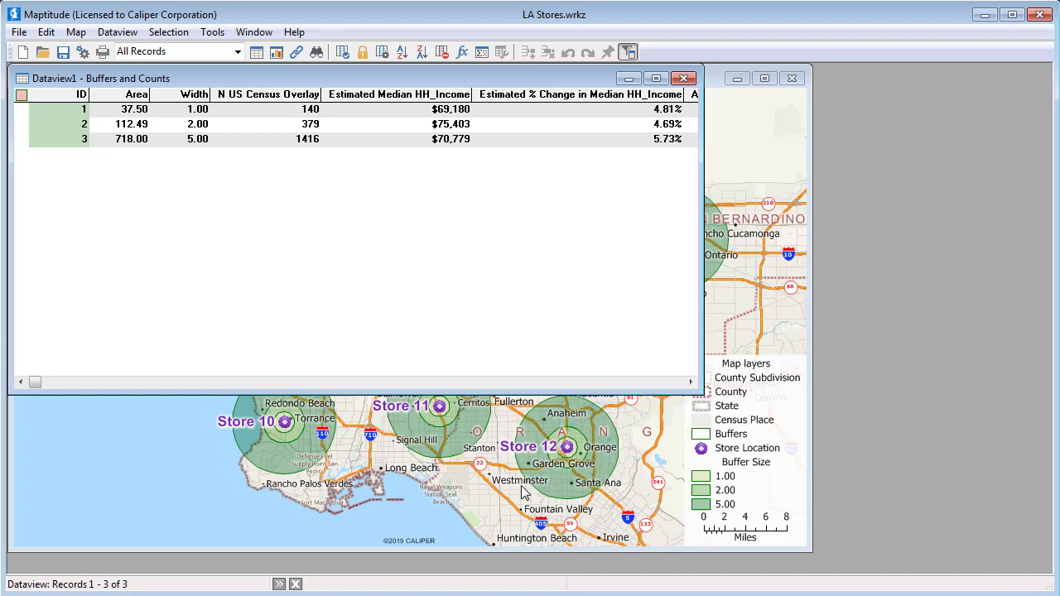
click(194, 94)
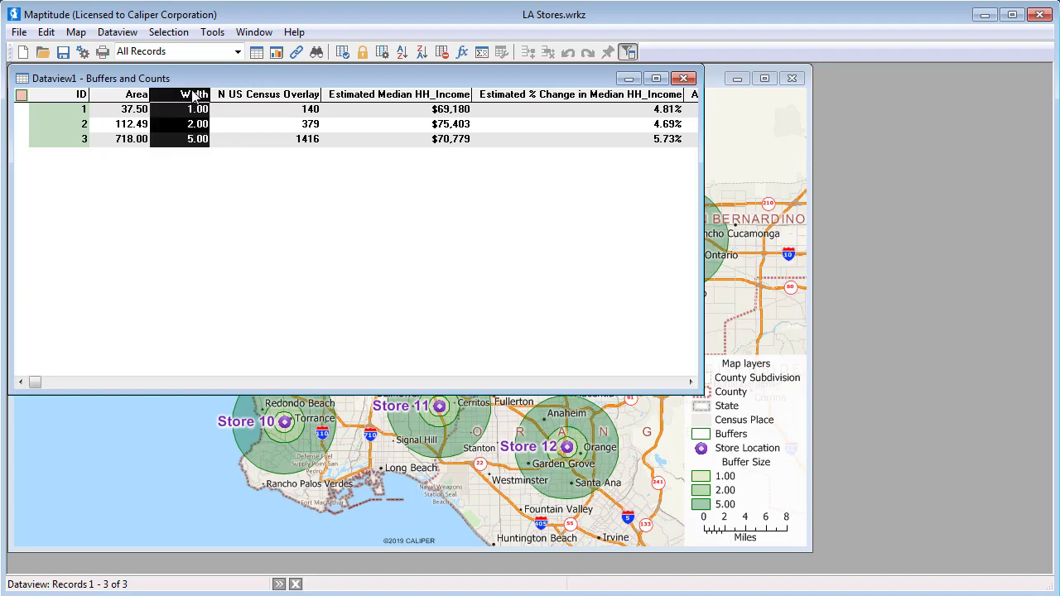
click(348, 57)
Scroll to the Population column (317,232, 851,309, 5,007,922), then close the dataview
click(636, 382)
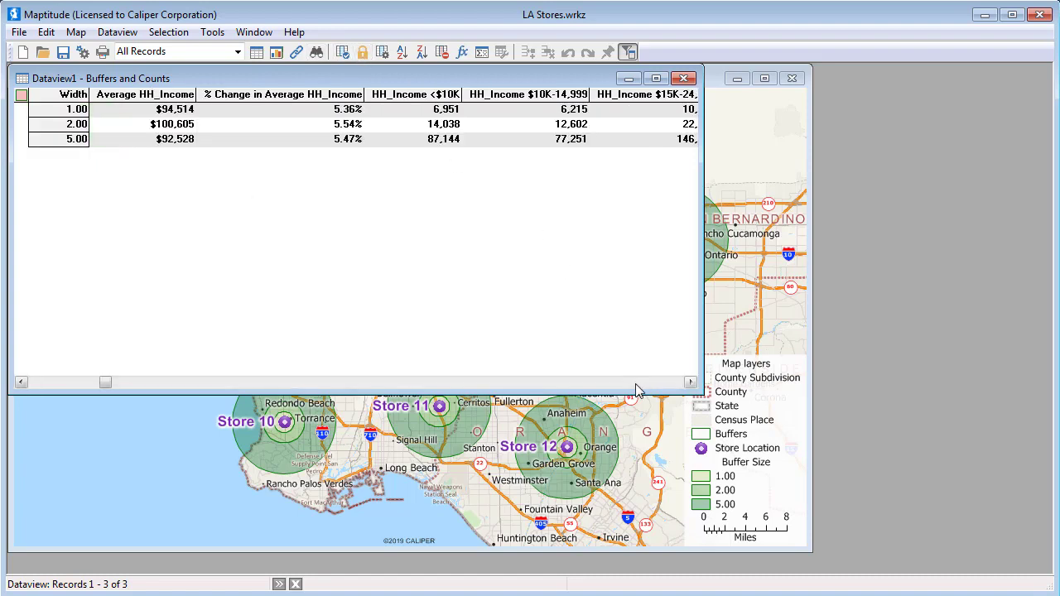
click(636, 383)
click(636, 383)
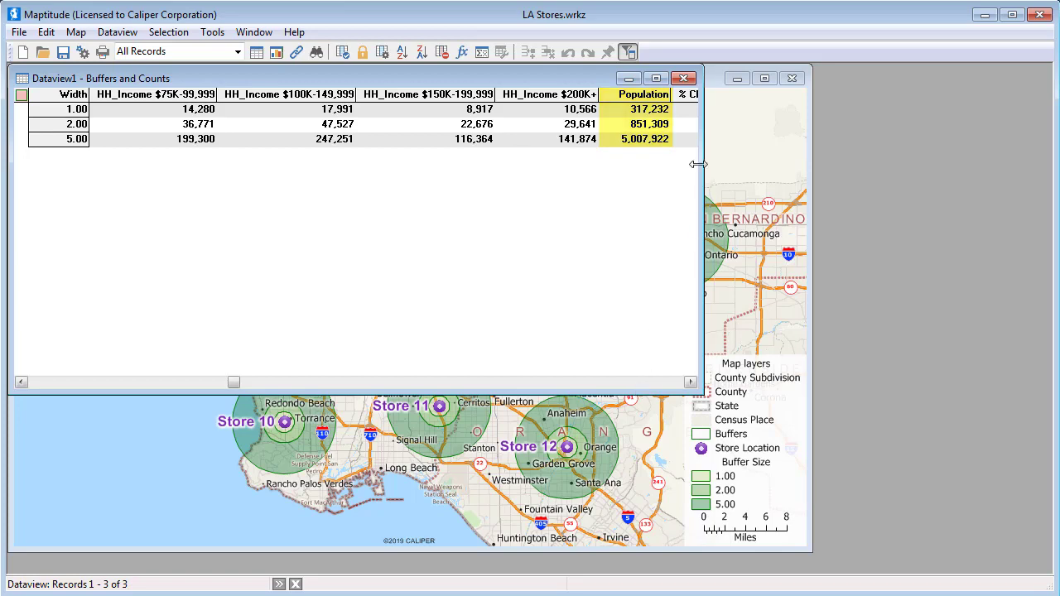
click(683, 78)
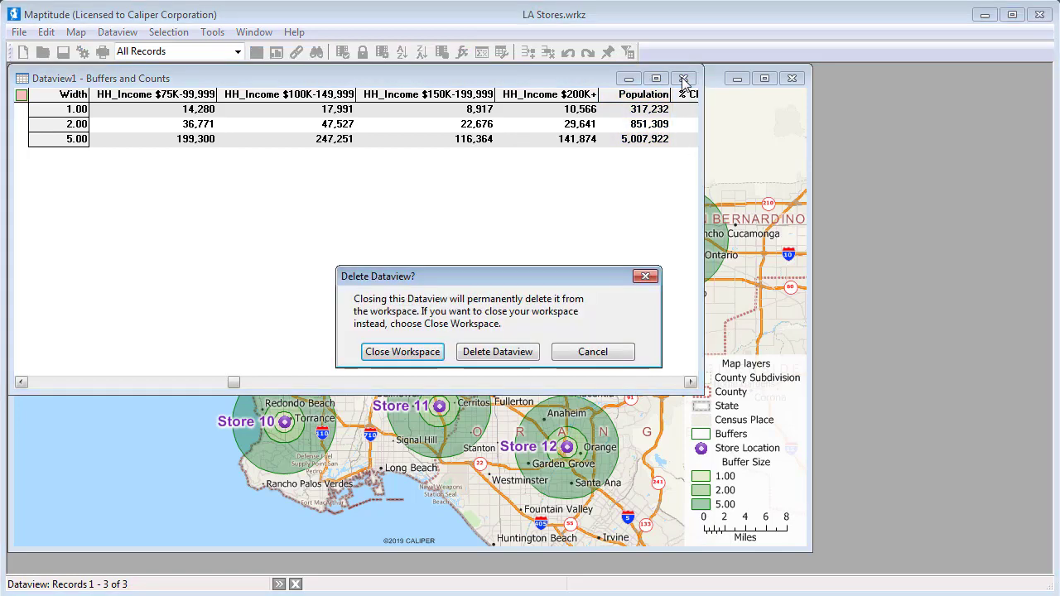
Delete the old dataview and reopen Buffers with the size changed to 5
click(489, 352)
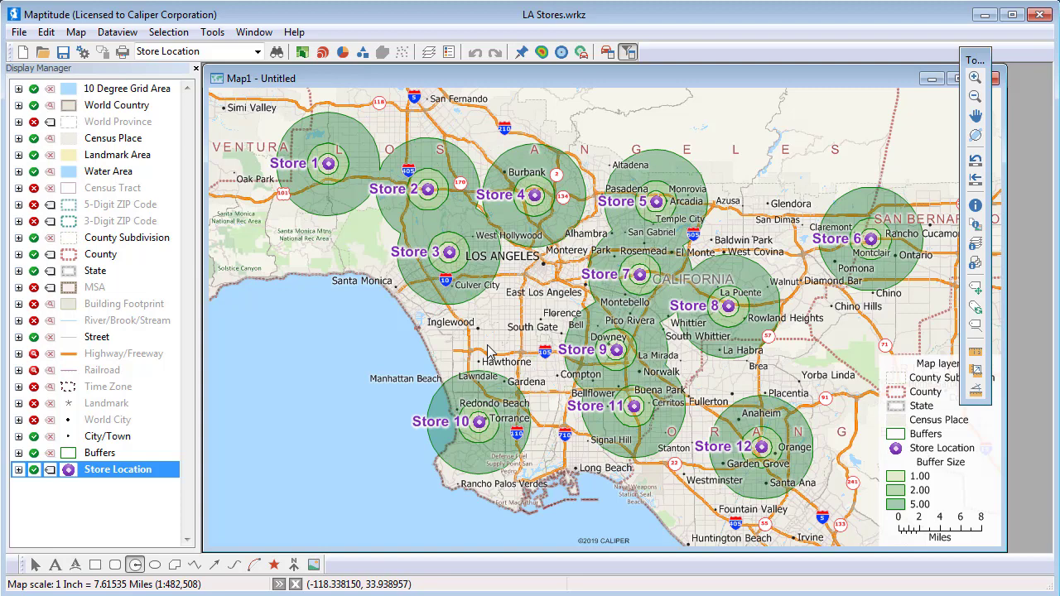
click(564, 52)
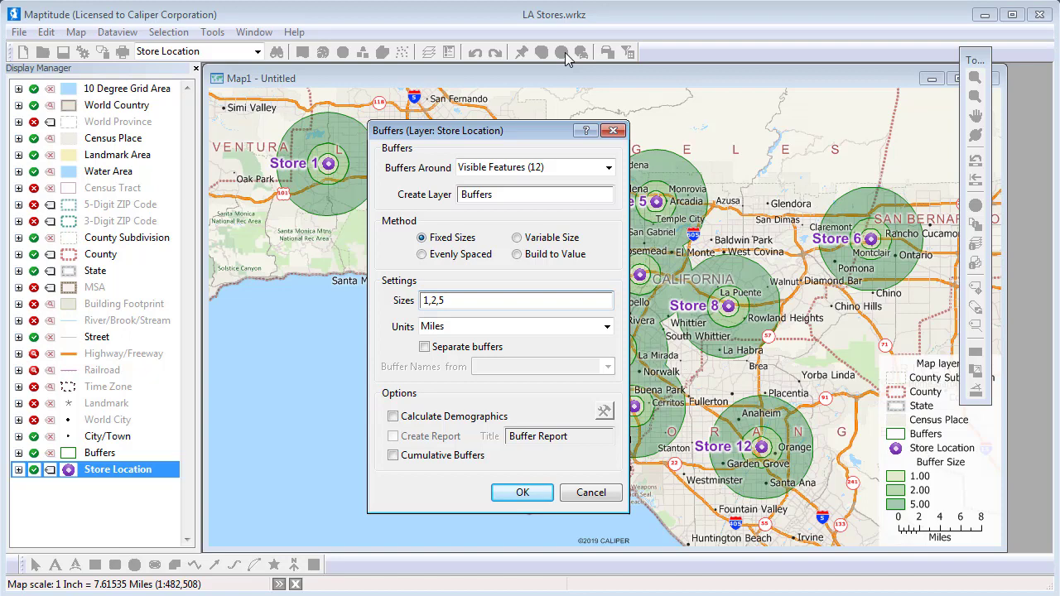
drag(465, 301, 422, 301)
text(5)
Make separate buffers named by store Name with demographics, replacing the existing Buffers layer
click(425, 347)
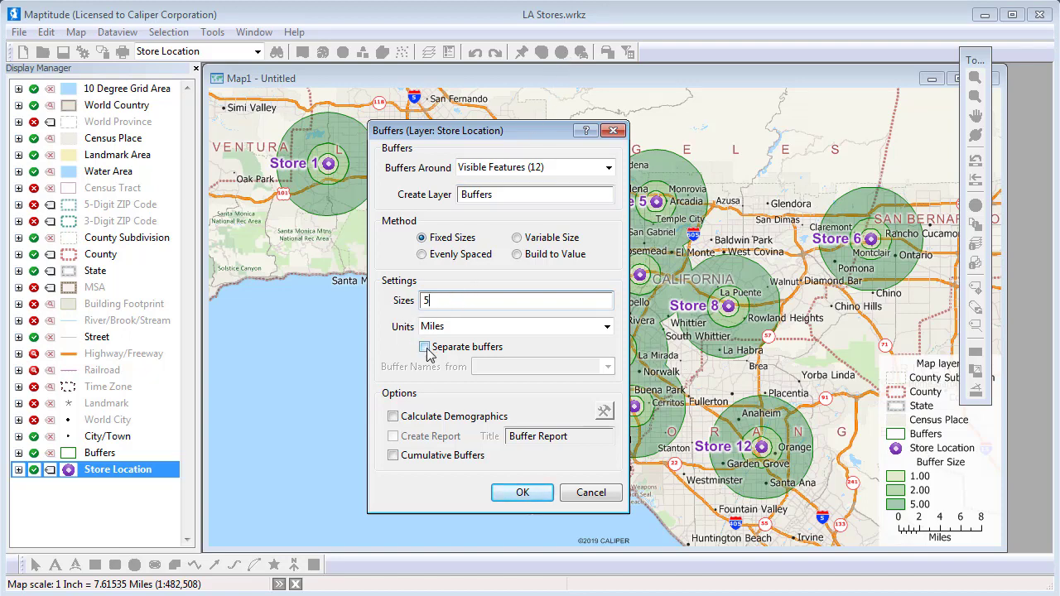
click(489, 366)
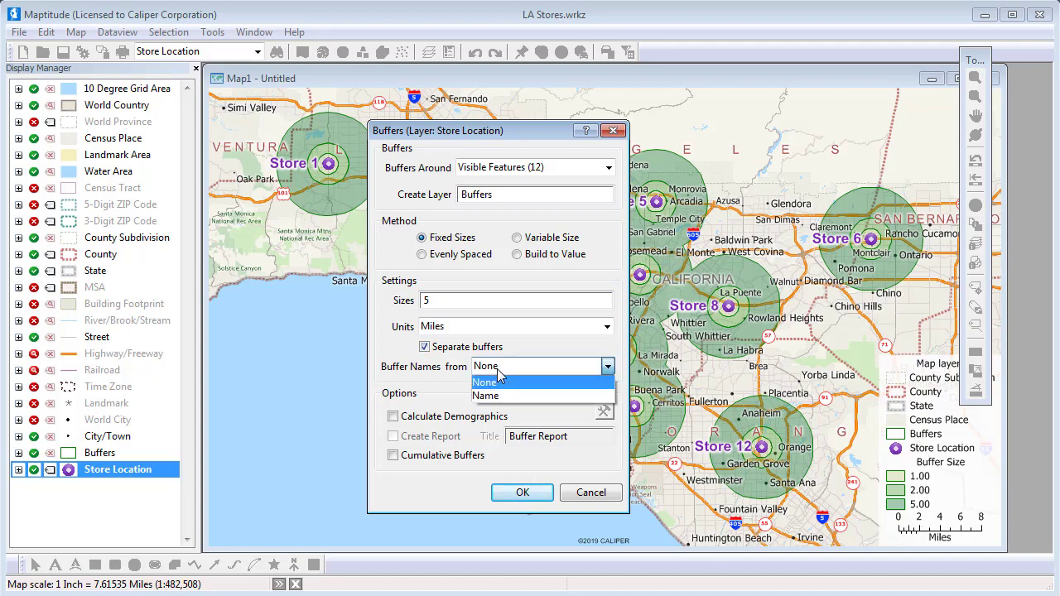
click(507, 403)
click(485, 419)
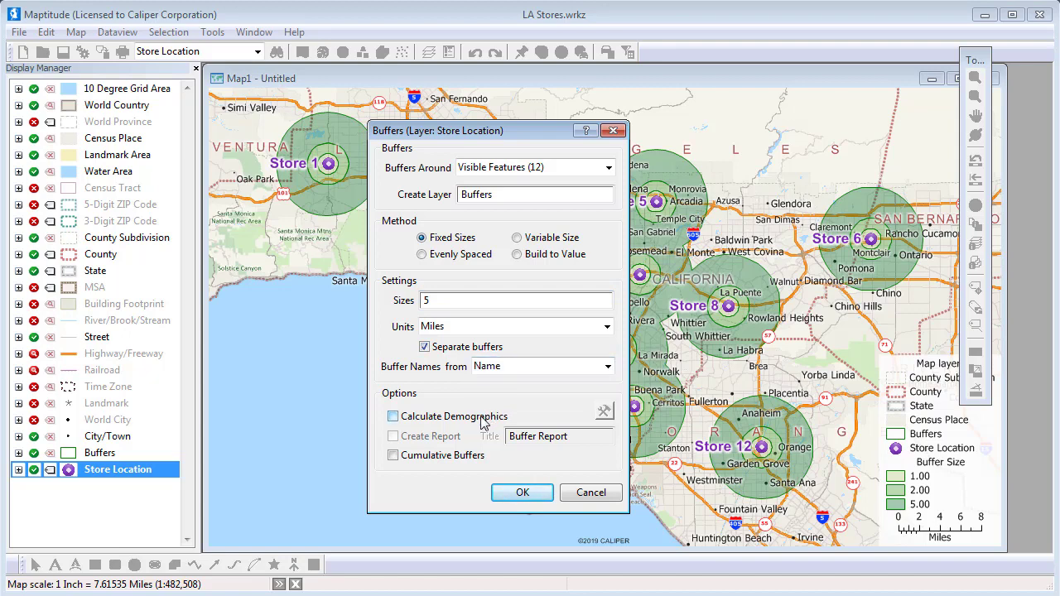
click(515, 492)
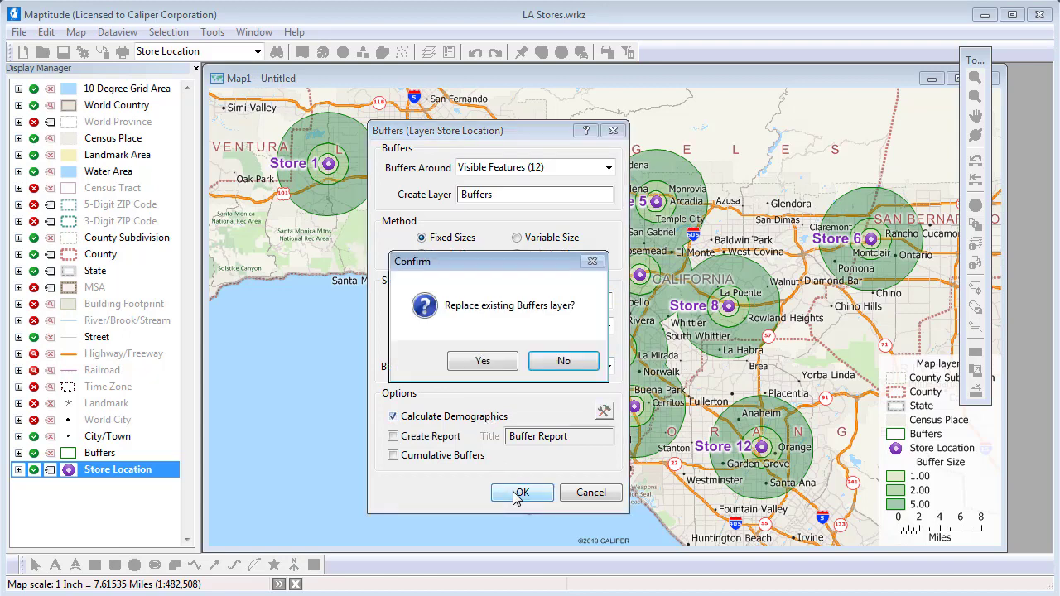
click(493, 361)
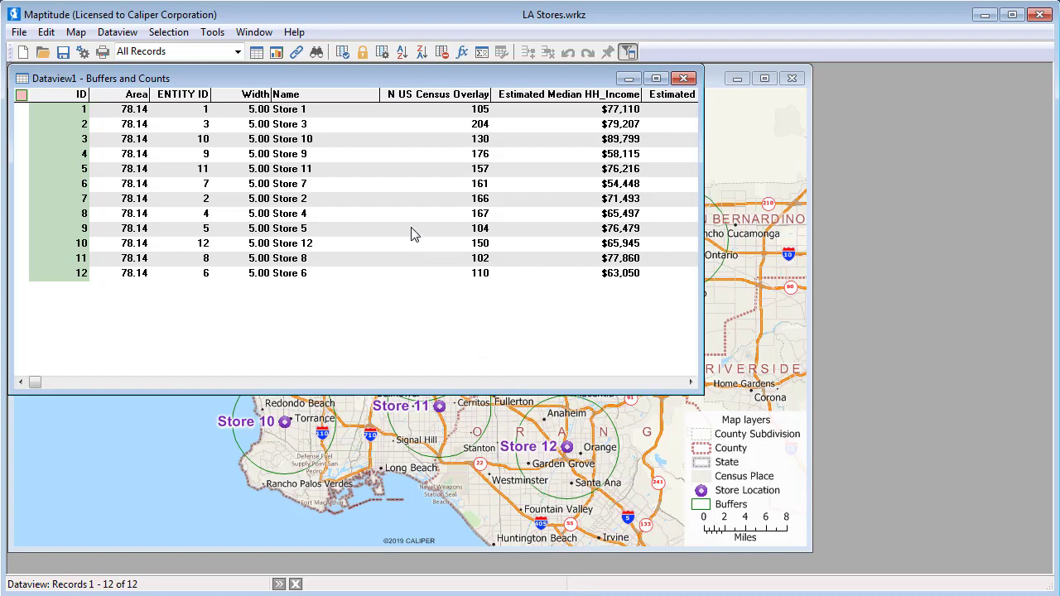
Freeze the Name column and scroll right through the demographic columns
click(318, 95)
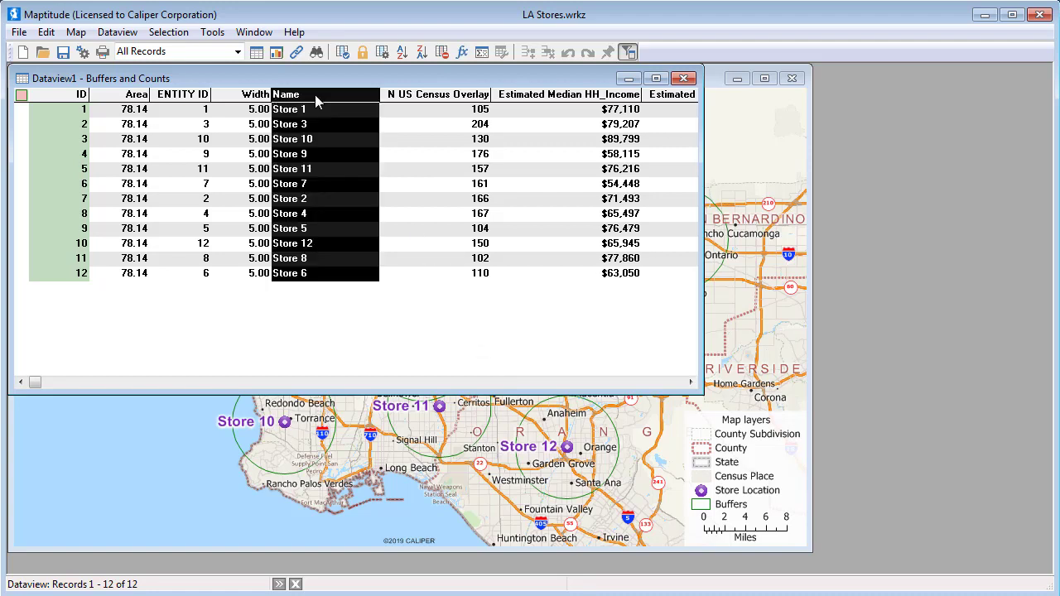
click(362, 51)
click(608, 382)
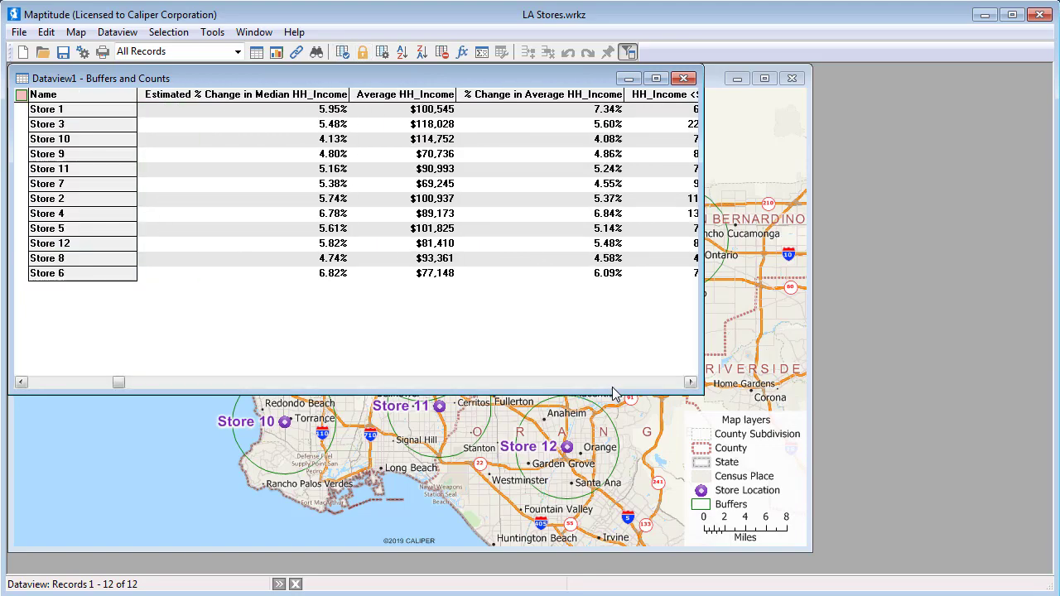
scroll(615, 395, right, 10)
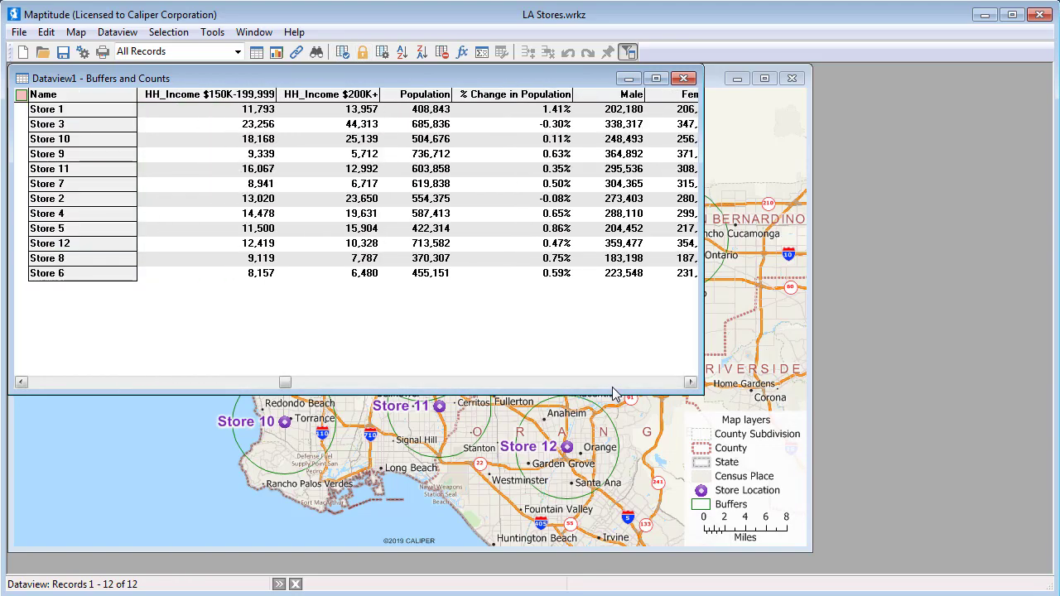
Sort stores by Population in descending order, then close and delete the Buffers and Counts dataview
click(404, 95)
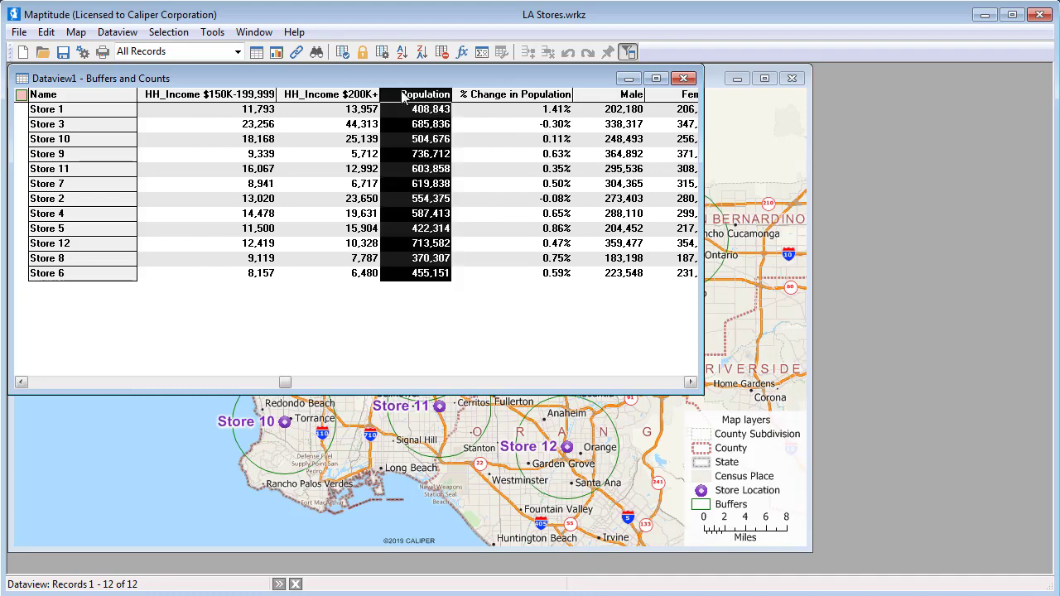
click(421, 52)
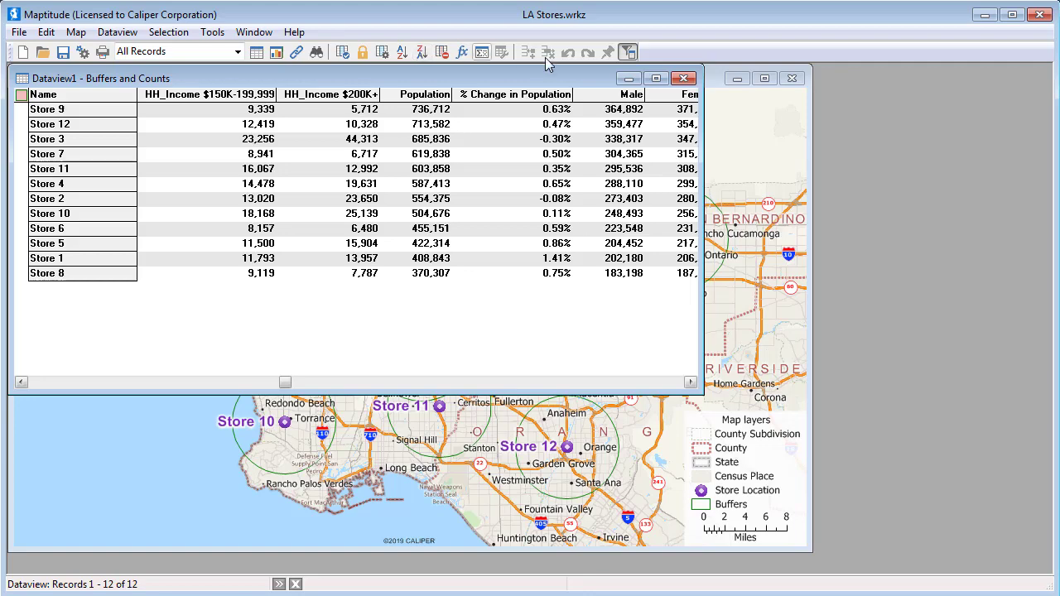
click(684, 79)
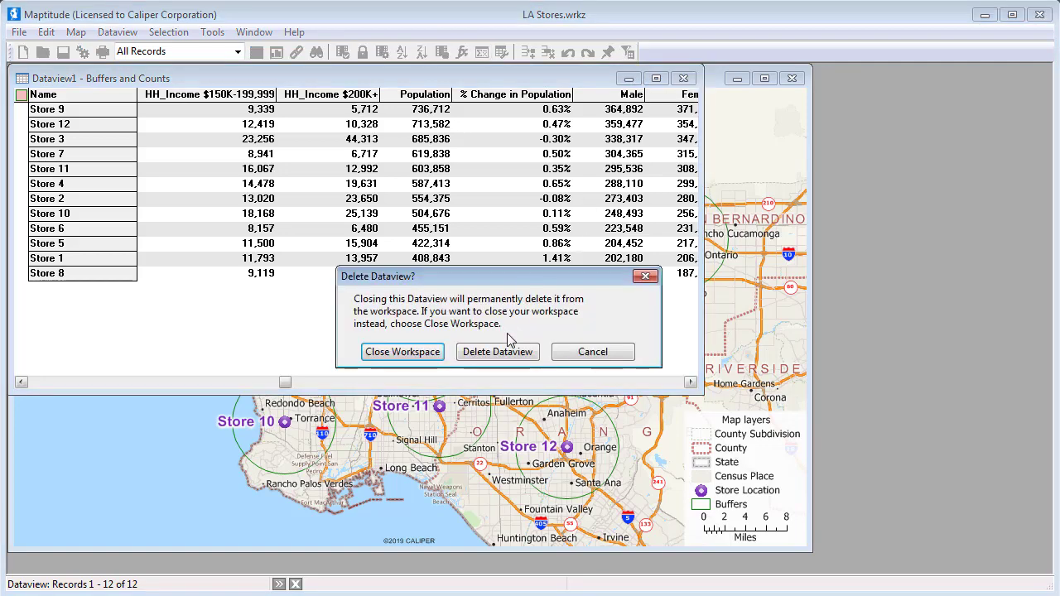
click(502, 352)
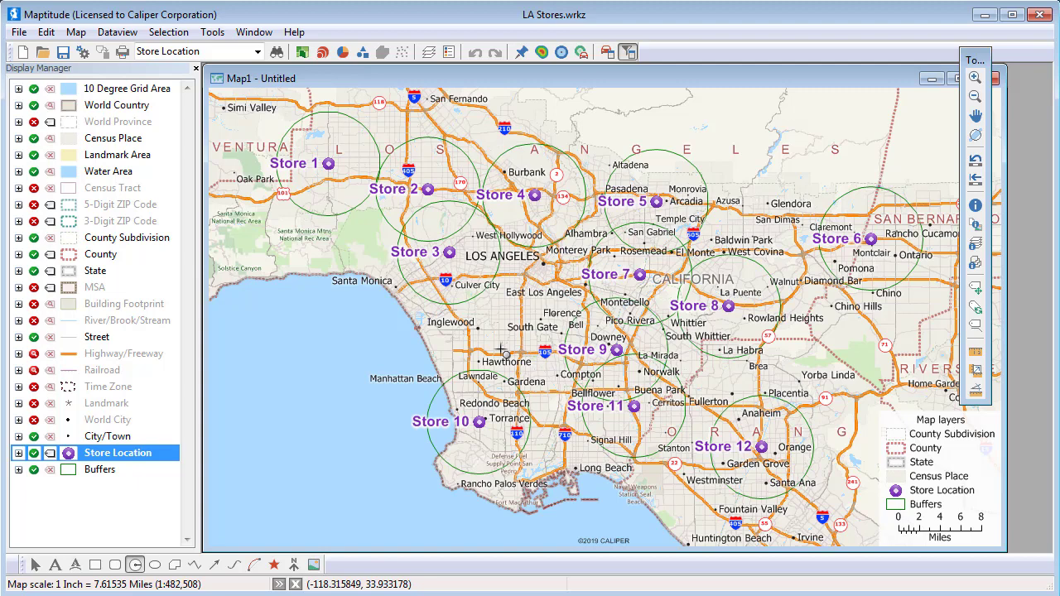
Set the buffers to build up to a value of 100000 in the Households field
click(561, 53)
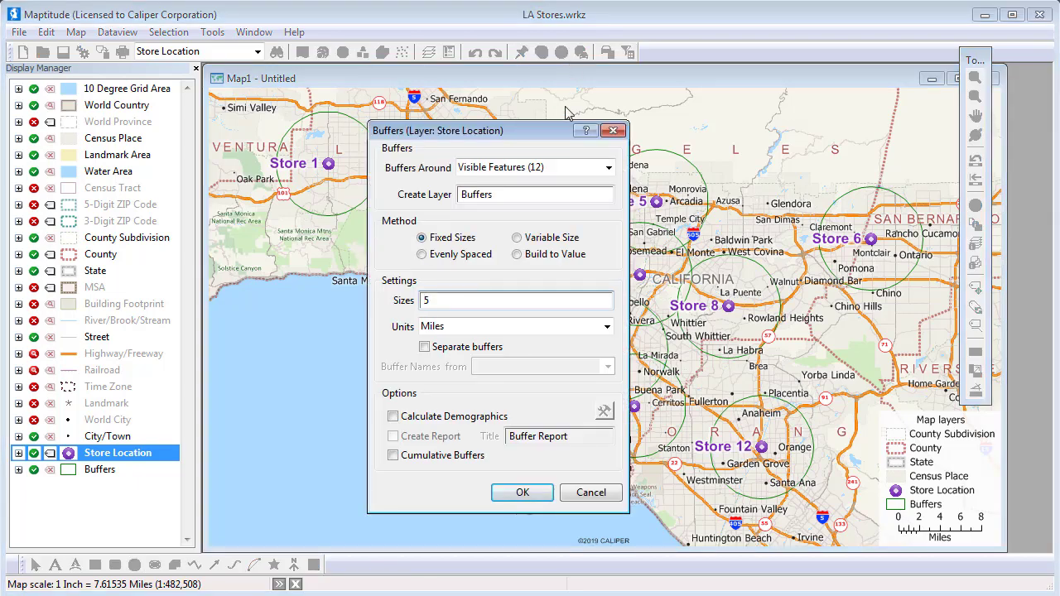
click(539, 256)
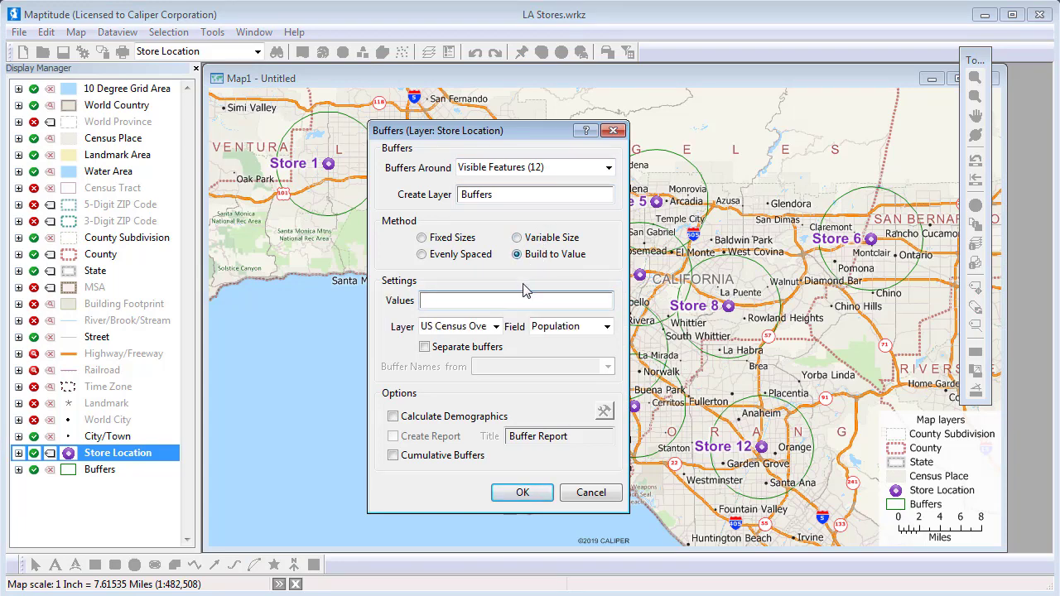
text(100000)
click(590, 327)
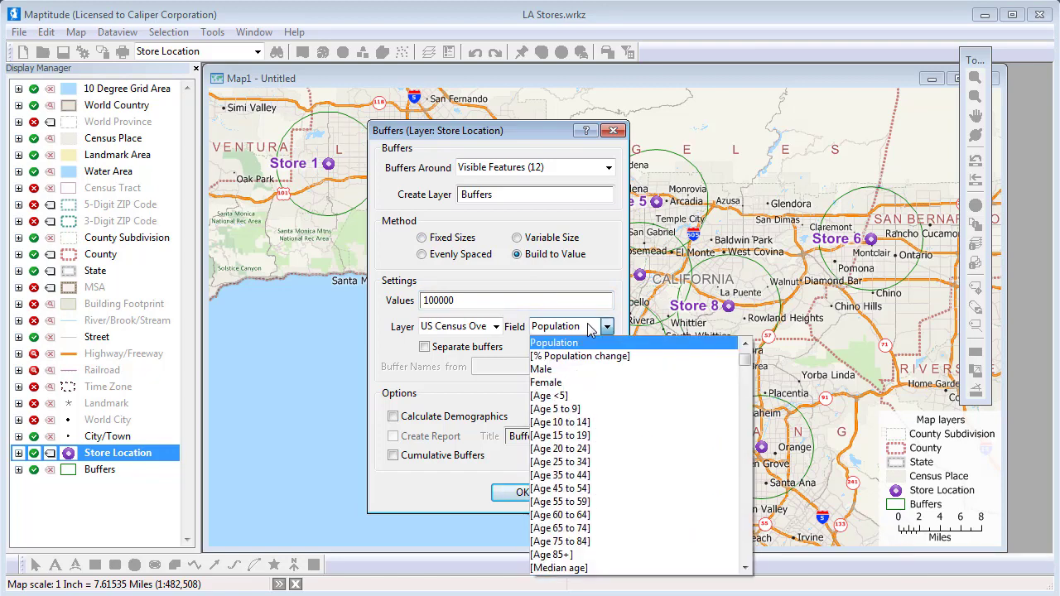
text(house)
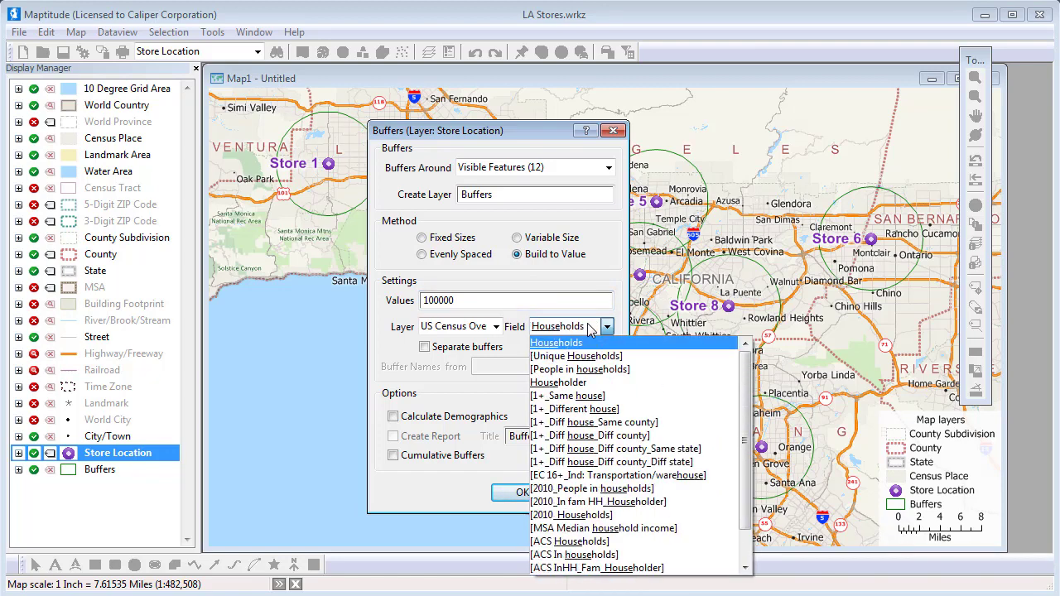
click(588, 341)
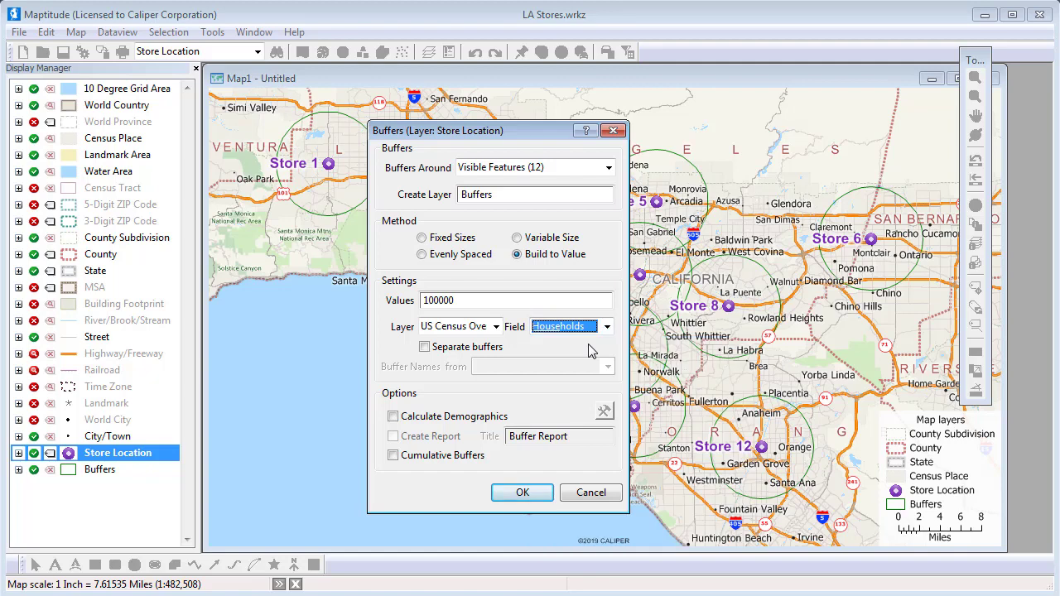
Make separate buffers named by store Name with demographics, replacing the existing Buffers layer
click(425, 347)
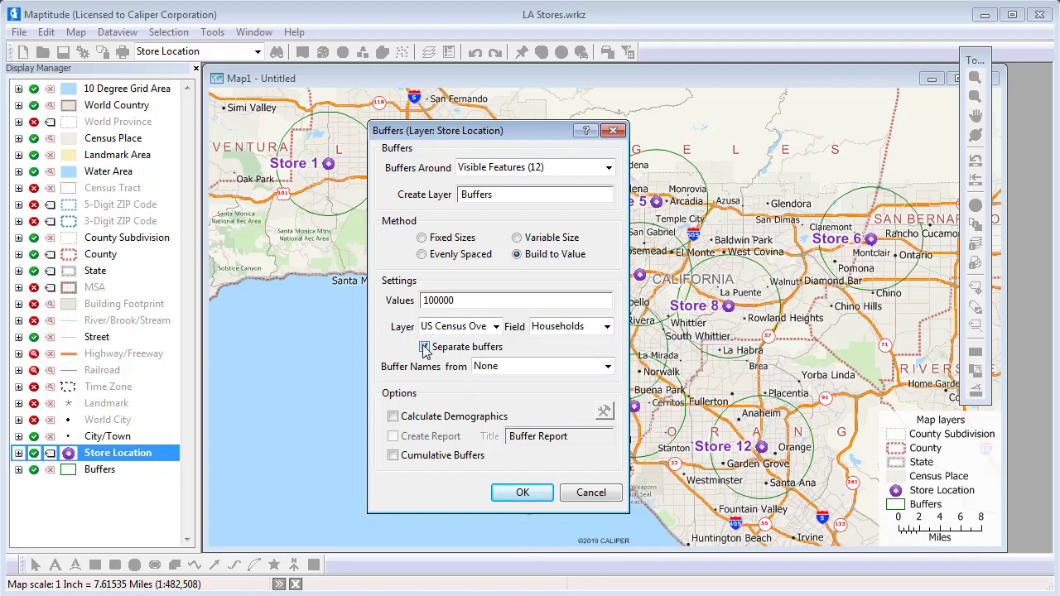
click(480, 367)
click(489, 395)
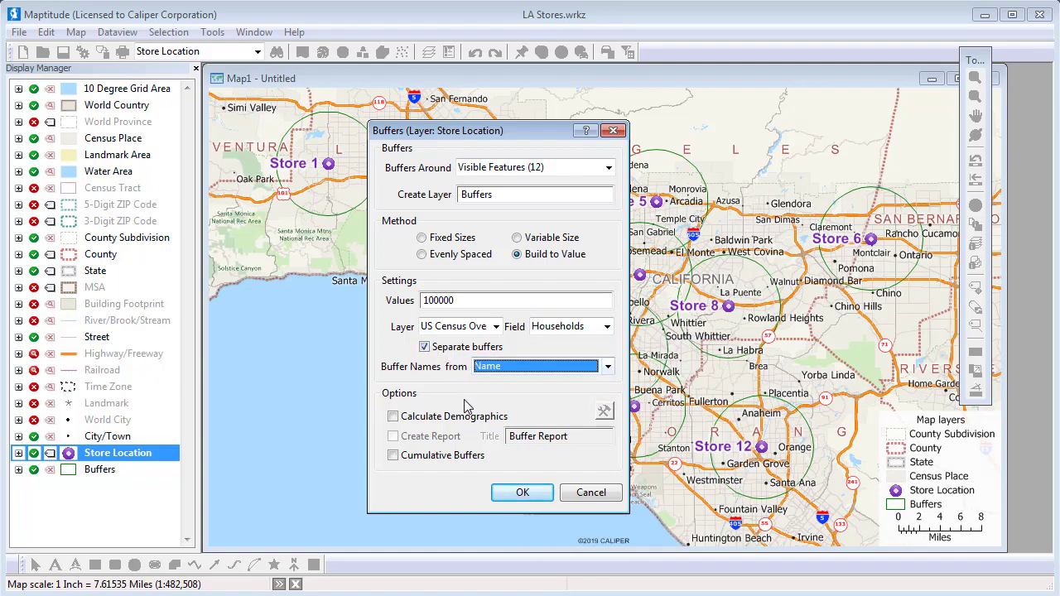
click(450, 419)
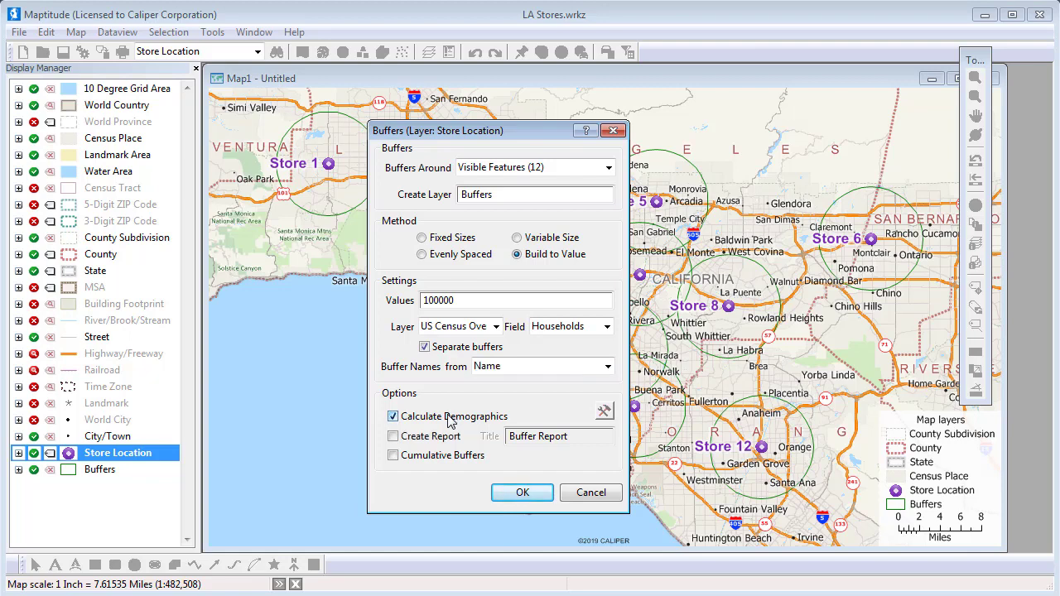
click(519, 493)
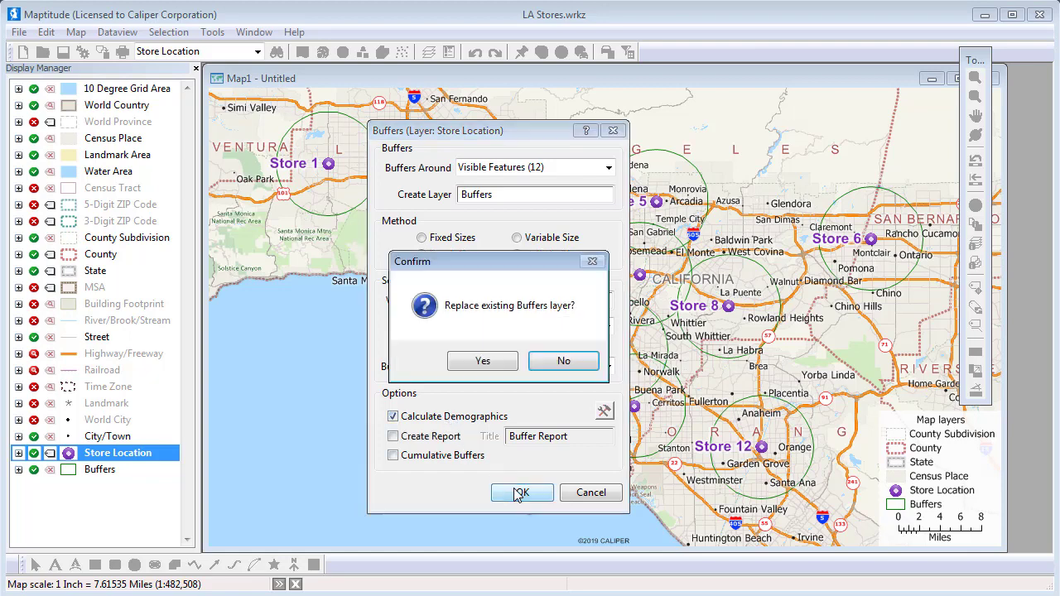
click(483, 362)
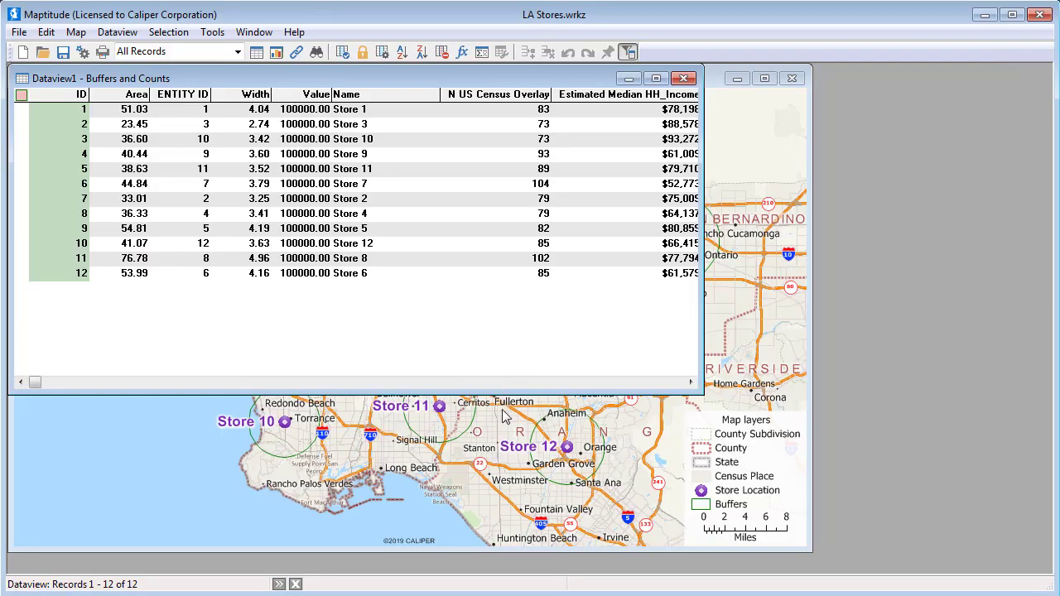
Bring the map window in front of the Buffers and Counts dataview to view the household-based rings
click(505, 417)
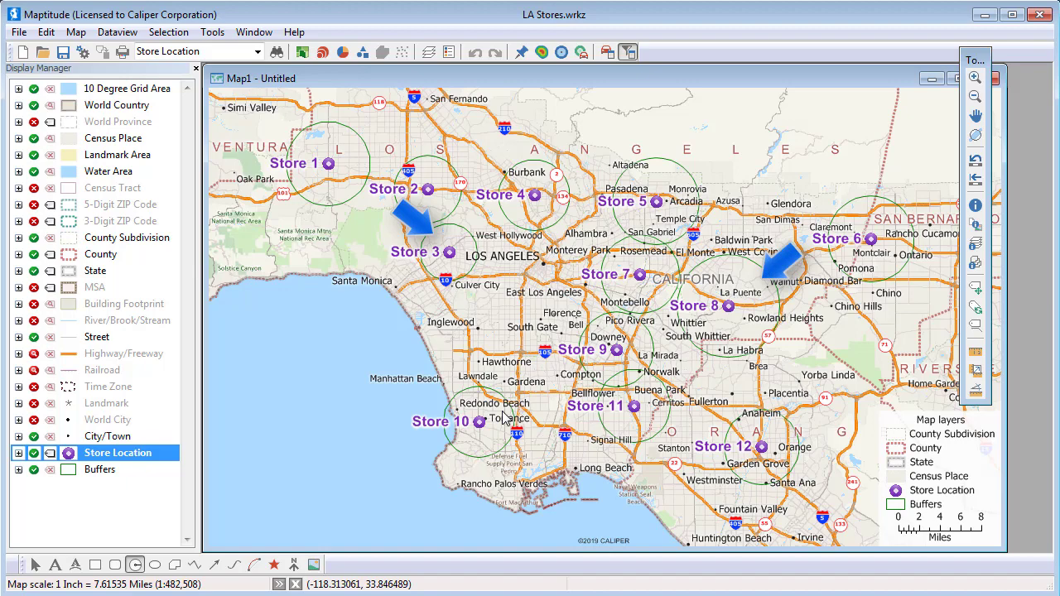
Sort the Buffers and Counts dataview by Width ascending, then delete that dataview
click(257, 34)
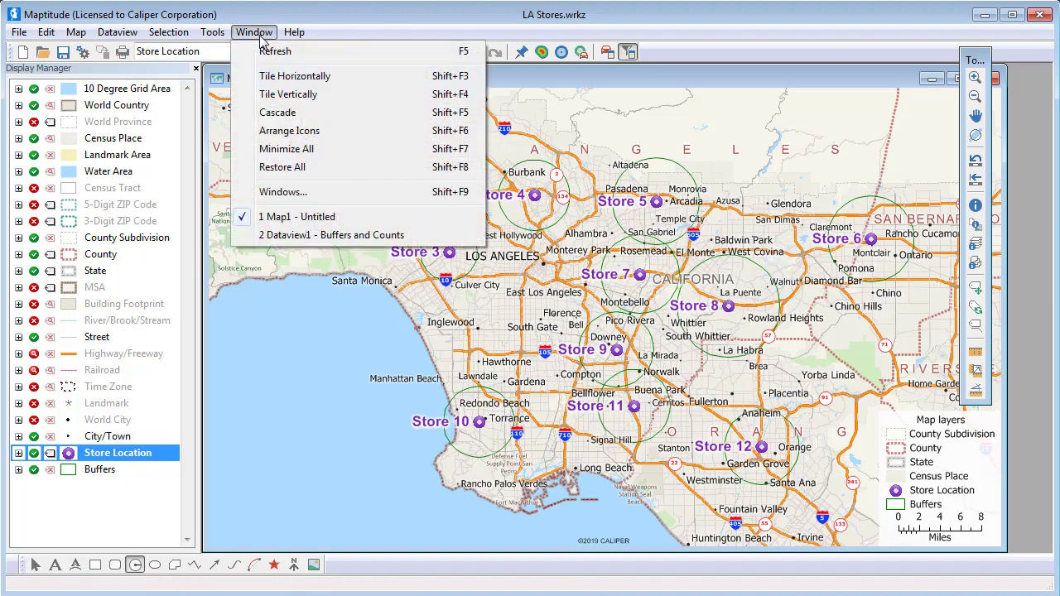
click(325, 235)
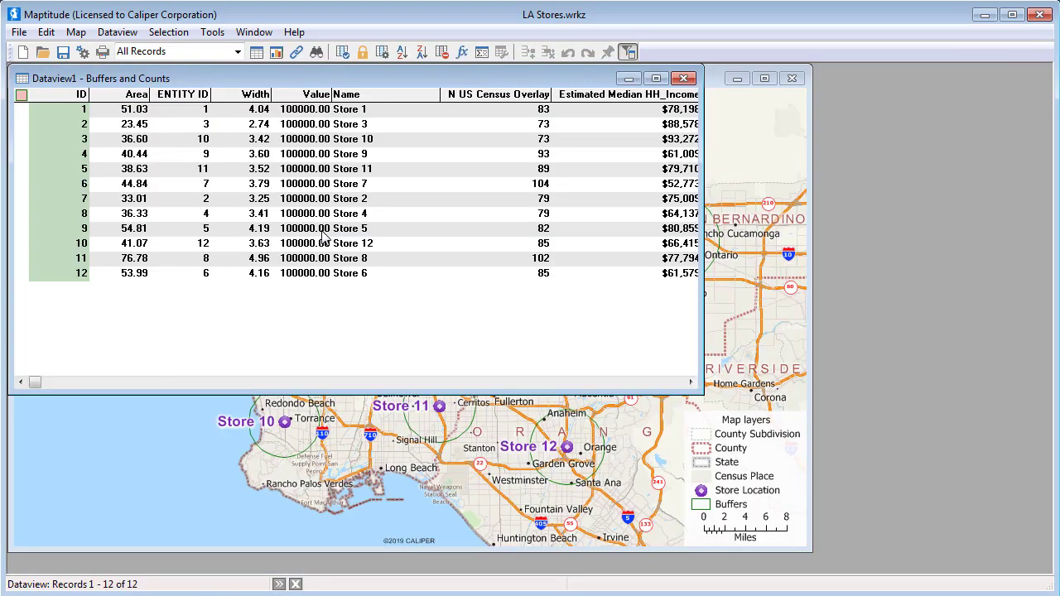
click(257, 95)
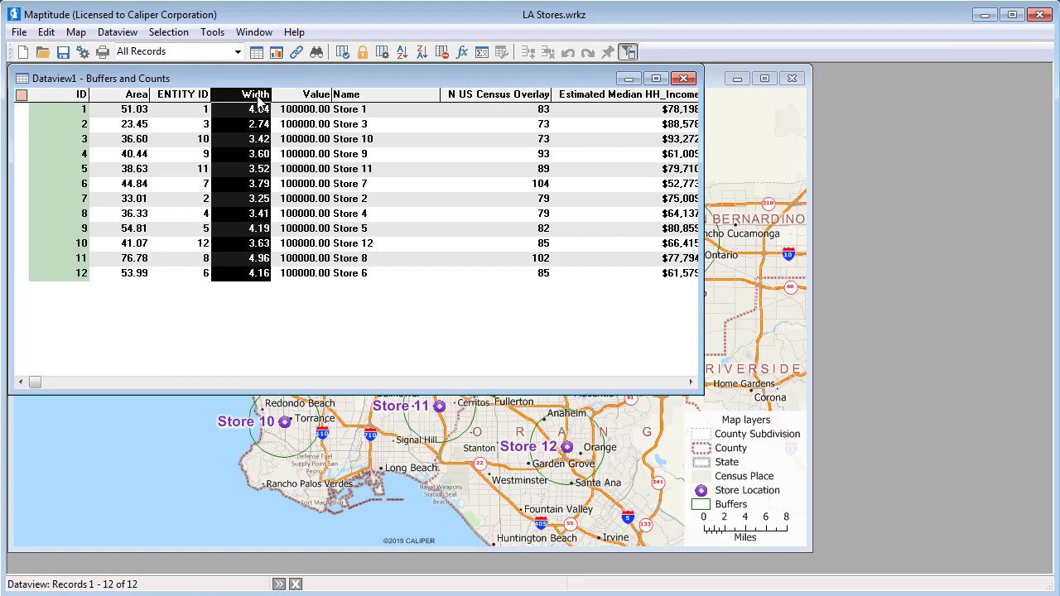
click(403, 53)
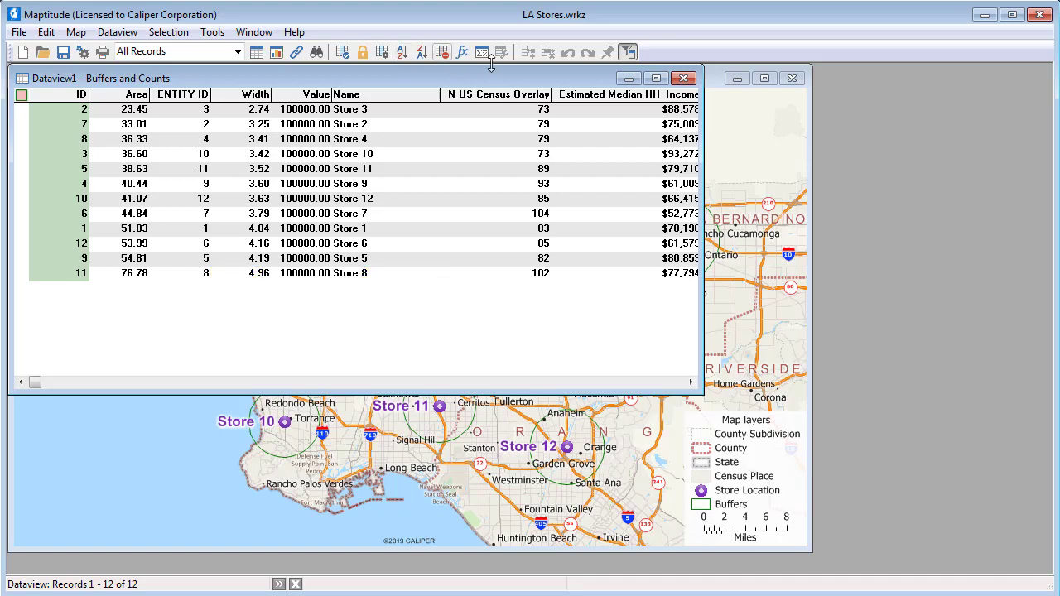
click(683, 79)
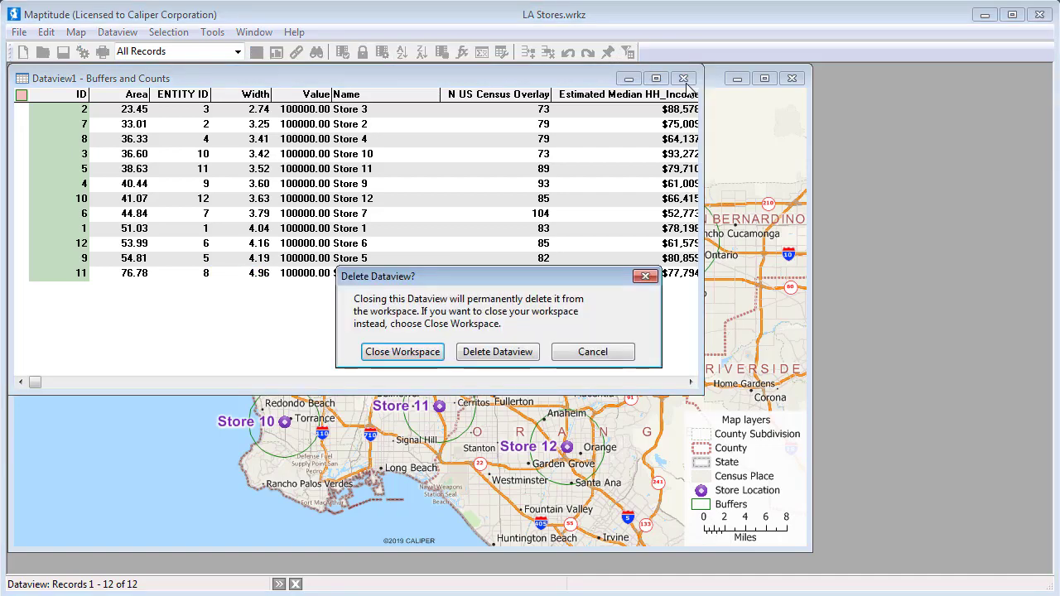
click(530, 354)
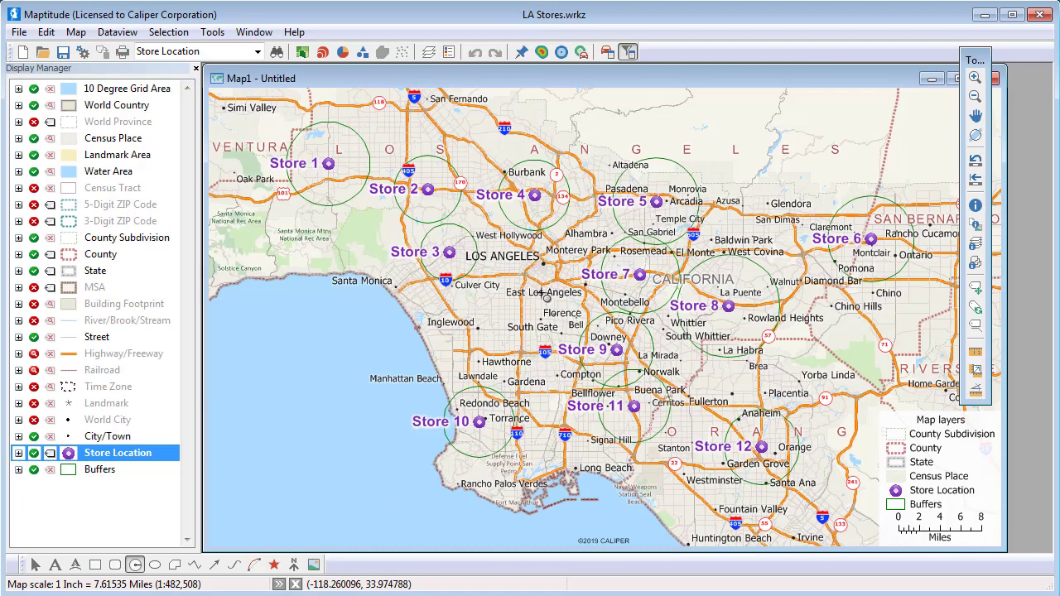
Create merged, evenly spaced store buffers from 0 to 10 miles in 2-mile steps
click(564, 52)
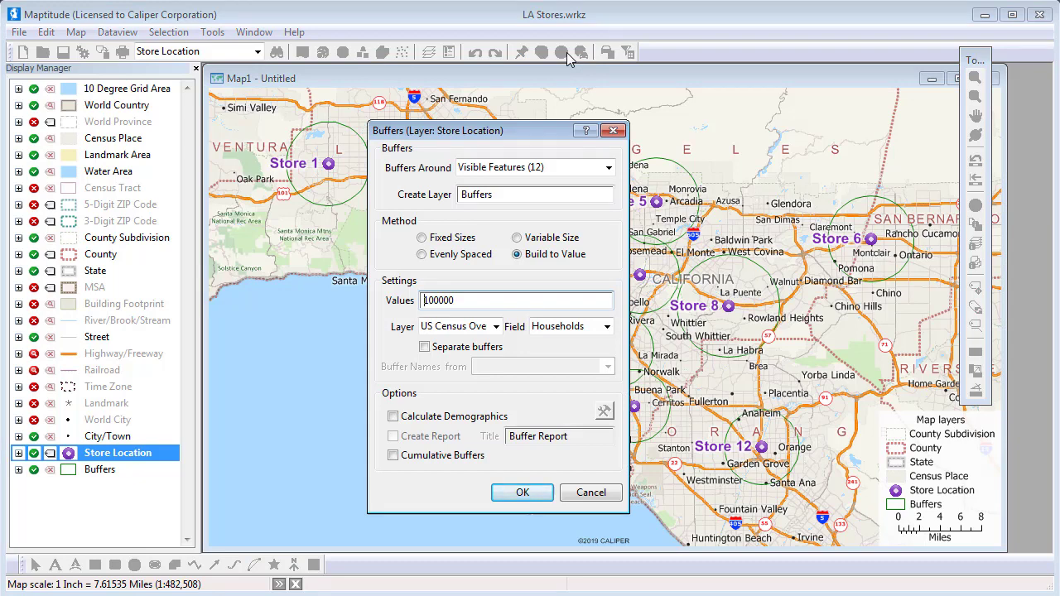
click(537, 239)
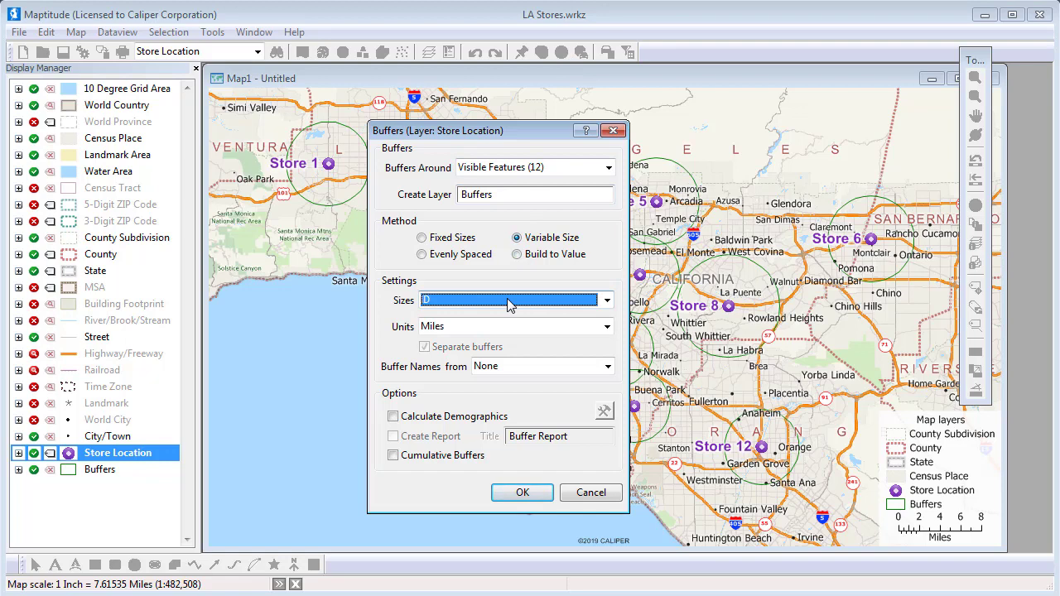
click(475, 257)
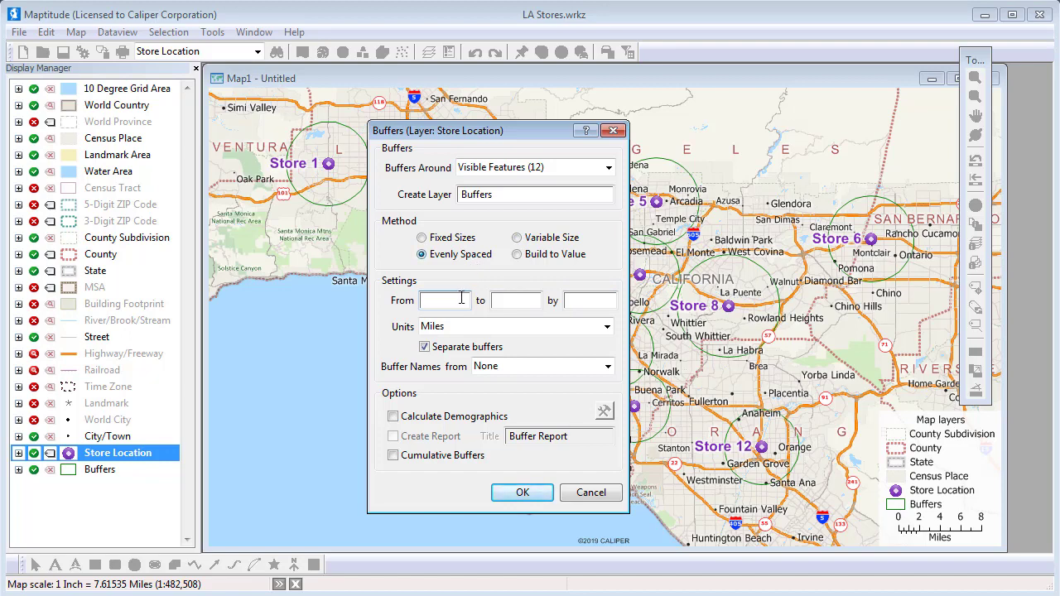
text(0)
key(Tab)
text(10)
key(Tab)
text(2)
click(428, 349)
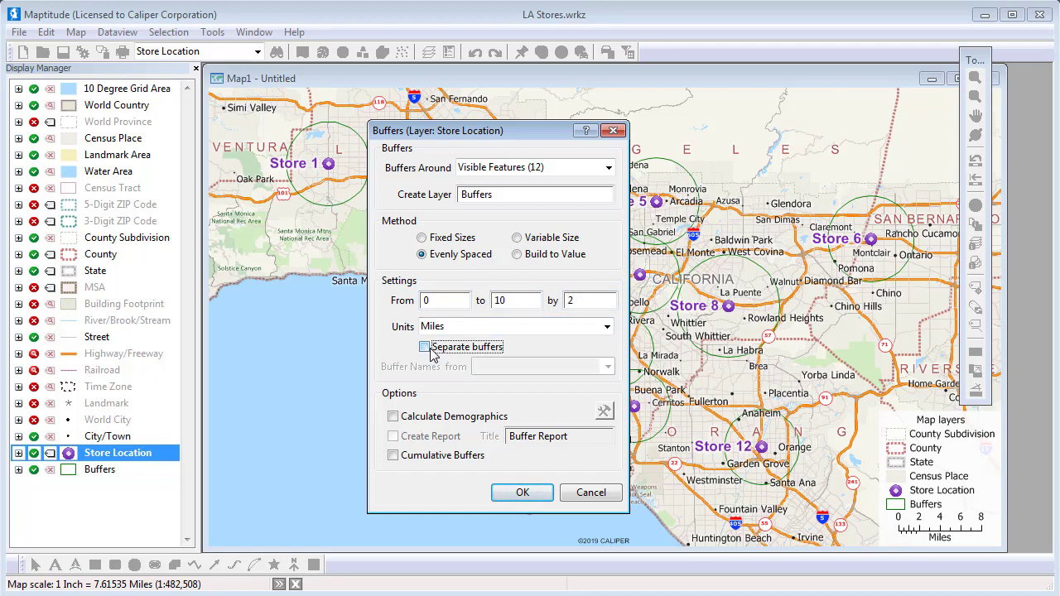
click(519, 493)
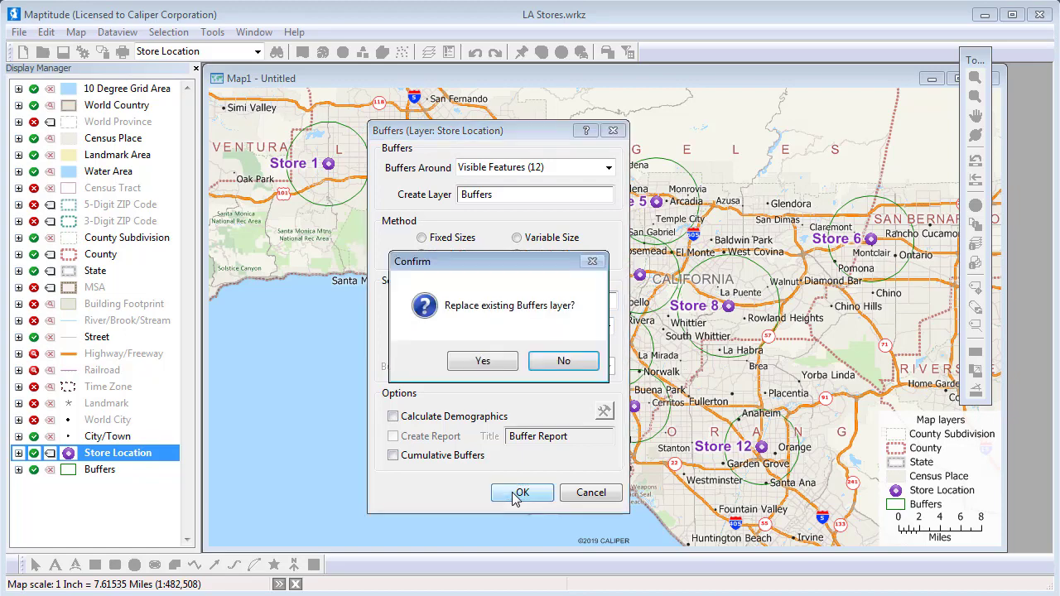
Confirm replacing the existing Buffers layer with the new 2-mile rings
click(497, 364)
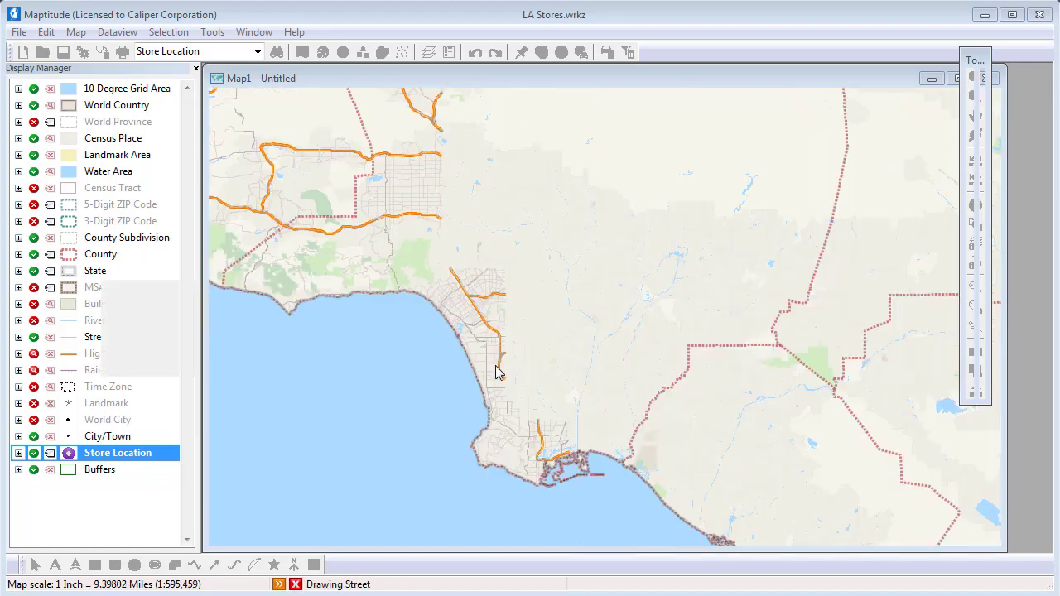